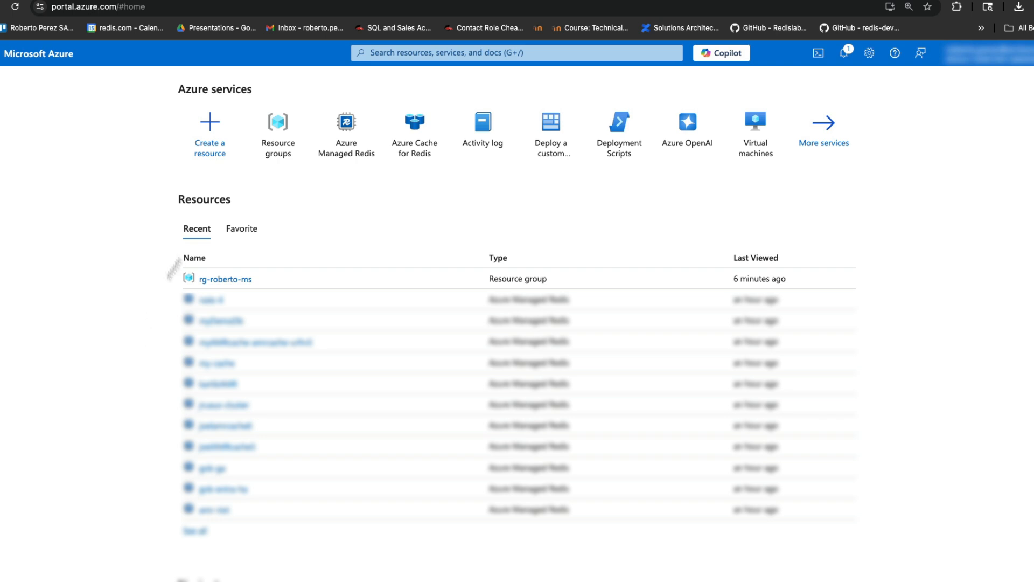
# Search the portal for Azure Managed Redis and open its service page listing existing caches
pyautogui.click(451, 54)
pyautogui.write('Az')
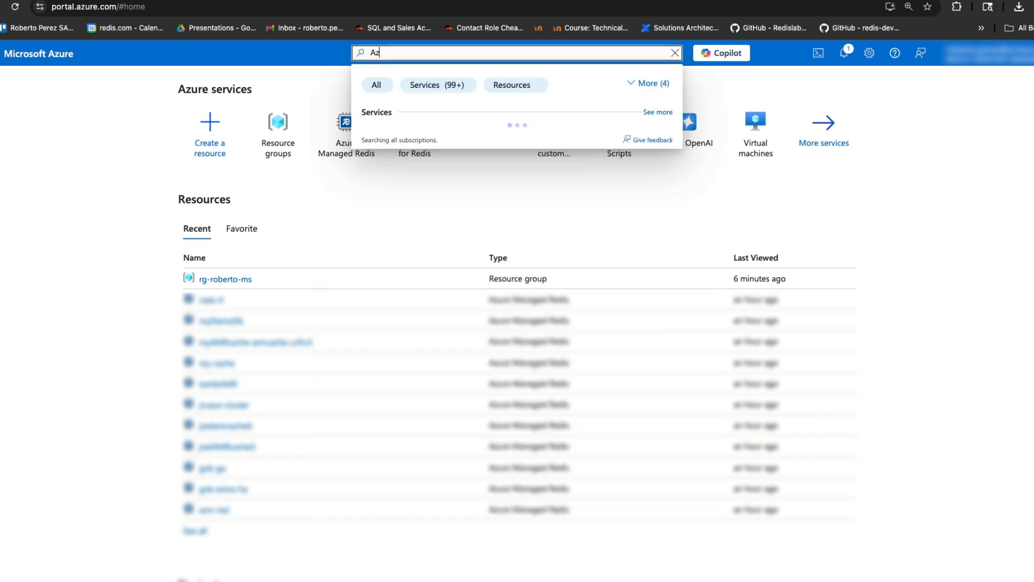
pyautogui.write('ure Managed')
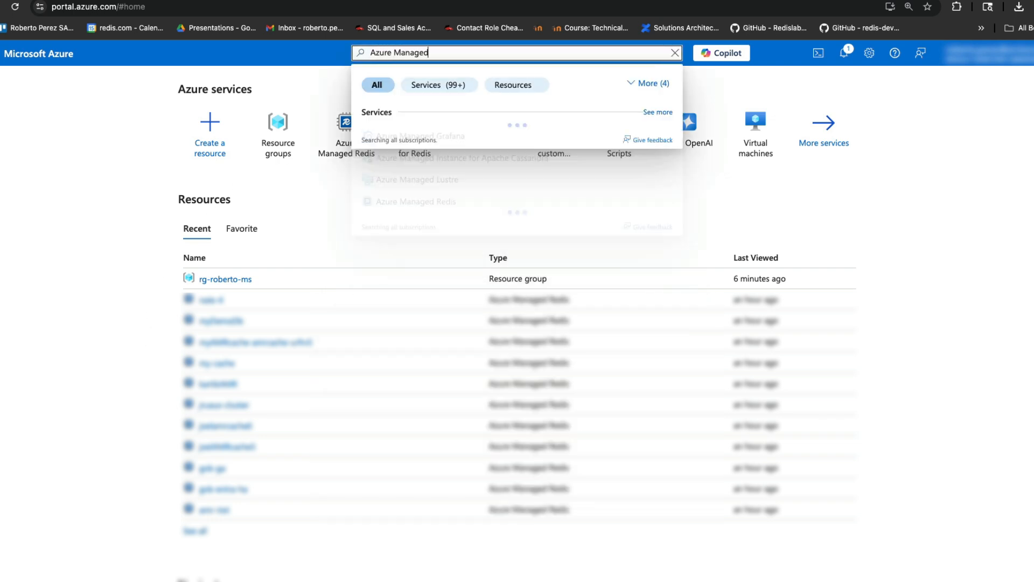
pyautogui.write(' Redis')
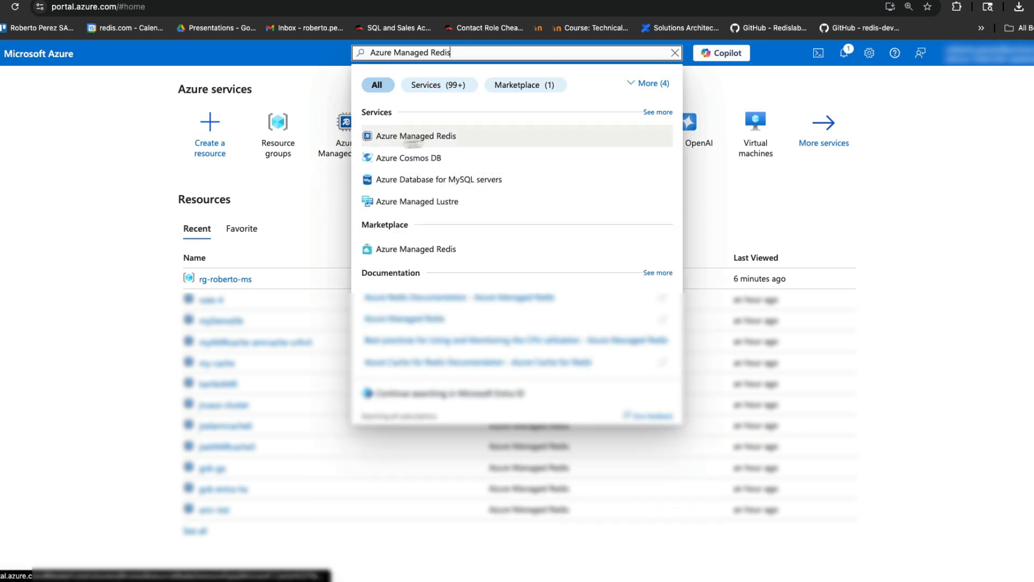
pyautogui.click(397, 139)
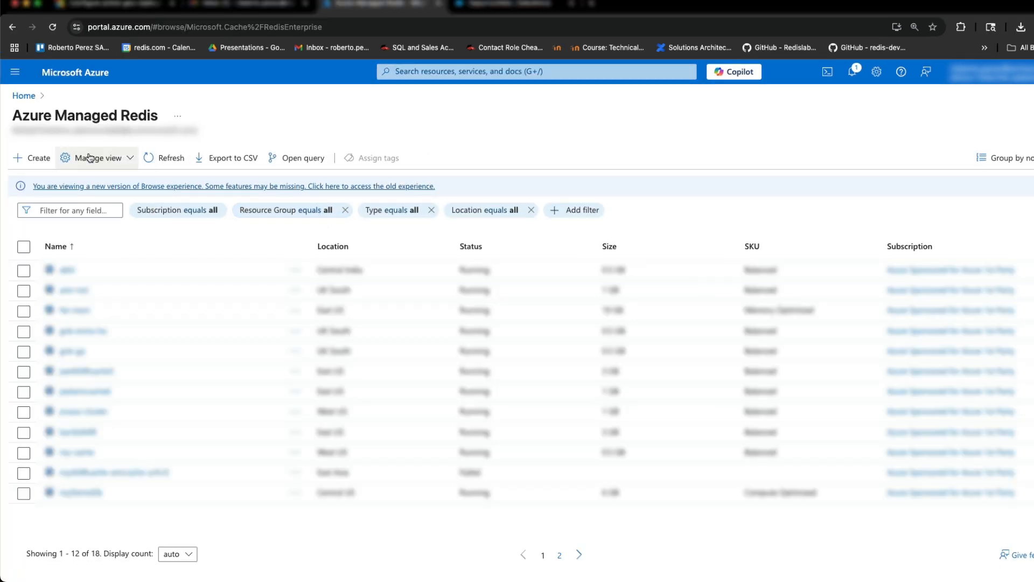
# Start a new Azure Managed Redis cache in the user's resource group, named test-aa1
pyautogui.click(40, 161)
pyautogui.click(217, 309)
pyautogui.write('r')
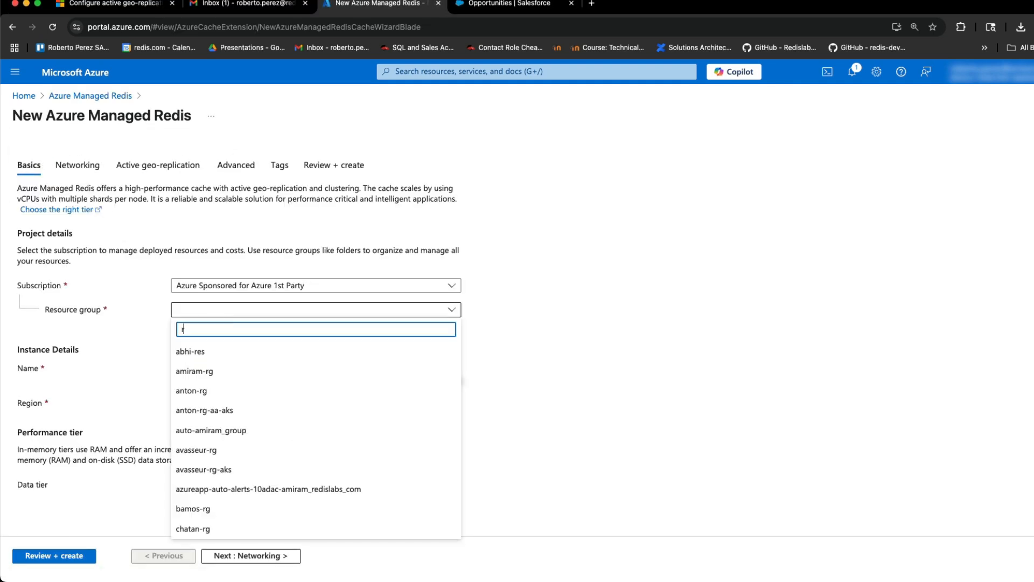
pyautogui.write('oberto')
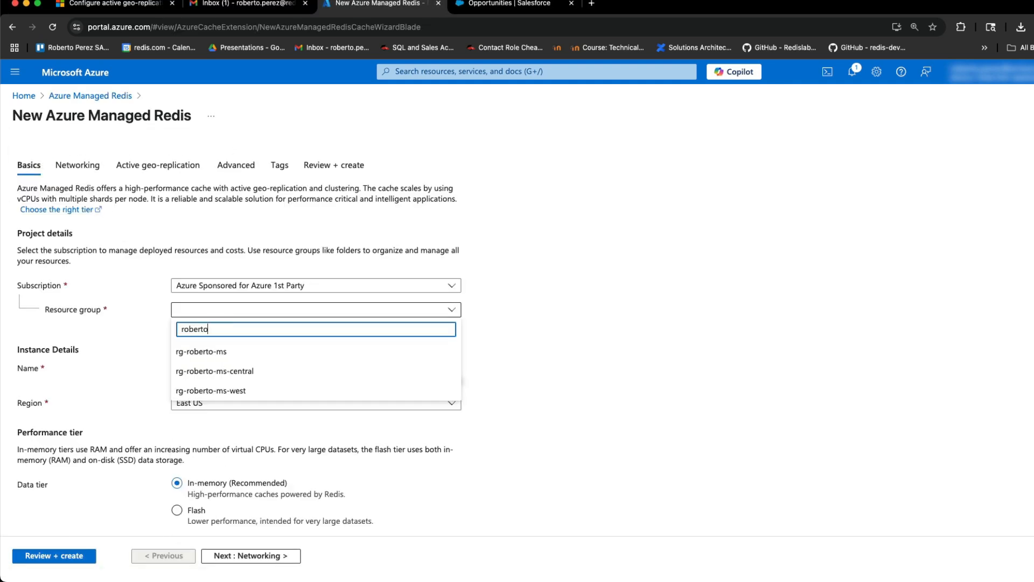
pyautogui.click(207, 352)
pyautogui.click(215, 369)
pyautogui.write('test')
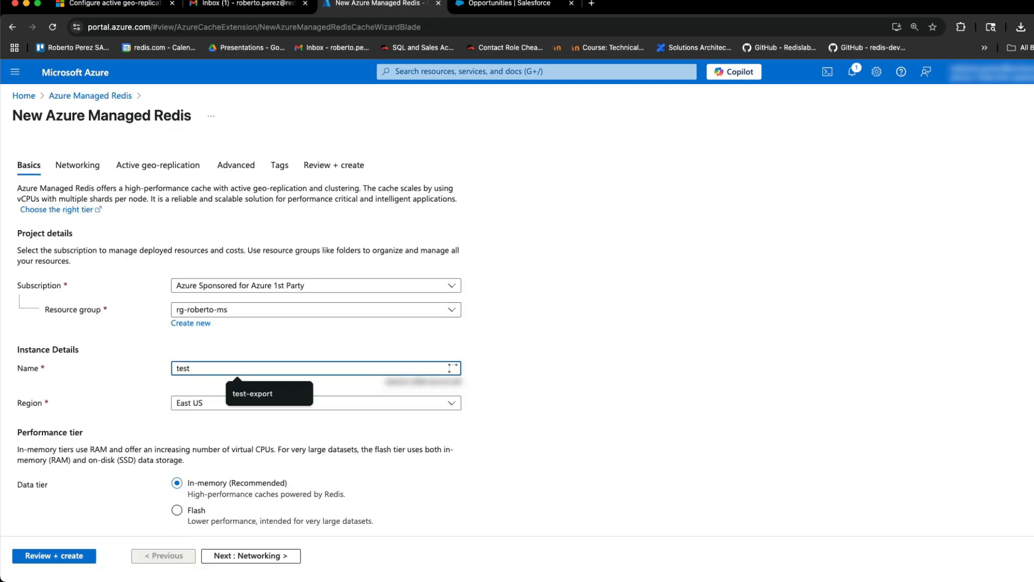
pyautogui.write('-aa1')
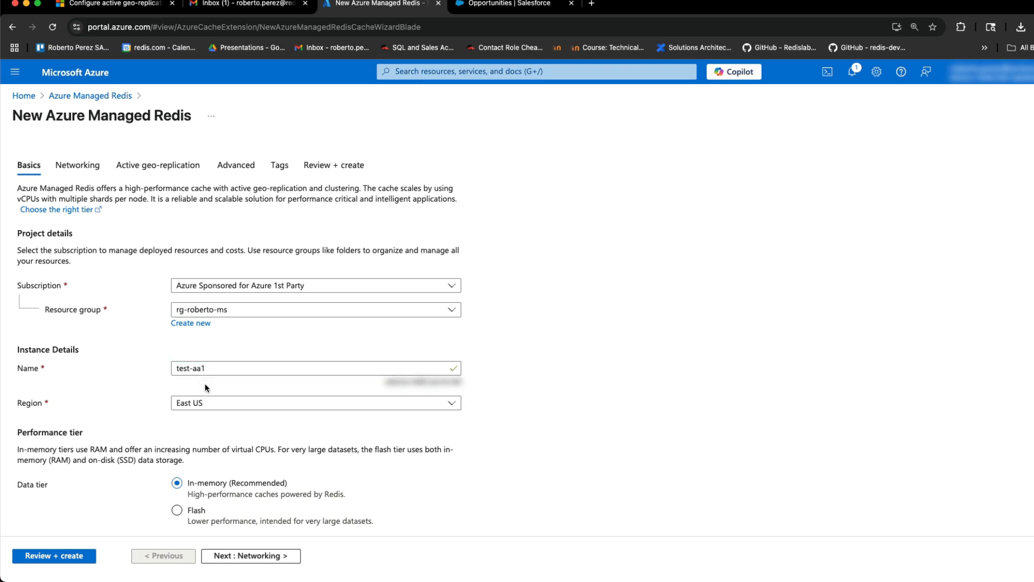
# Place the cache in East US 2 and choose the 3 GB Balanced (B3) cache size
pyautogui.click(210, 403)
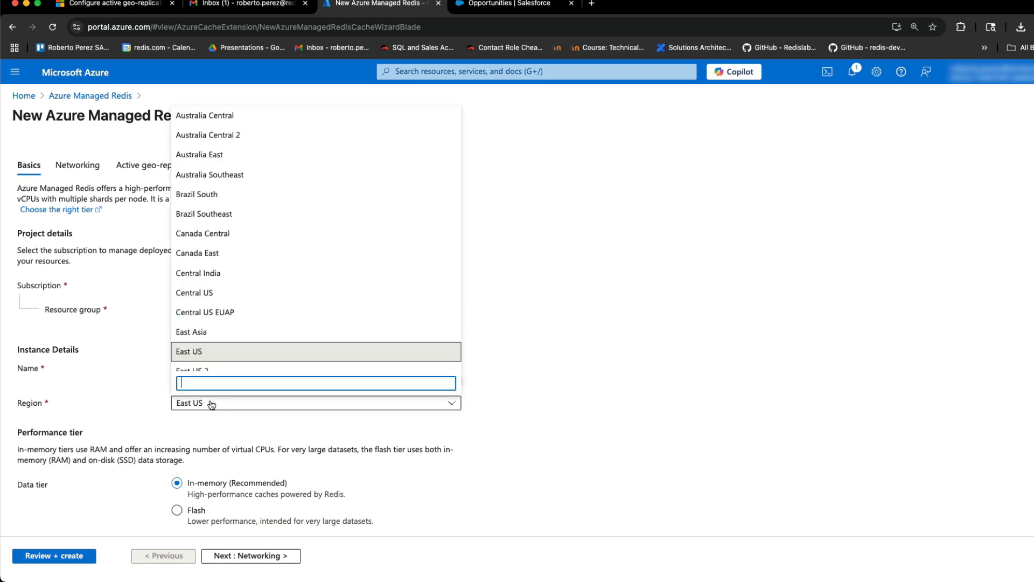
pyautogui.click(209, 369)
pyautogui.scroll(-2, 135, 405)
pyautogui.scroll(-2, 213, 339)
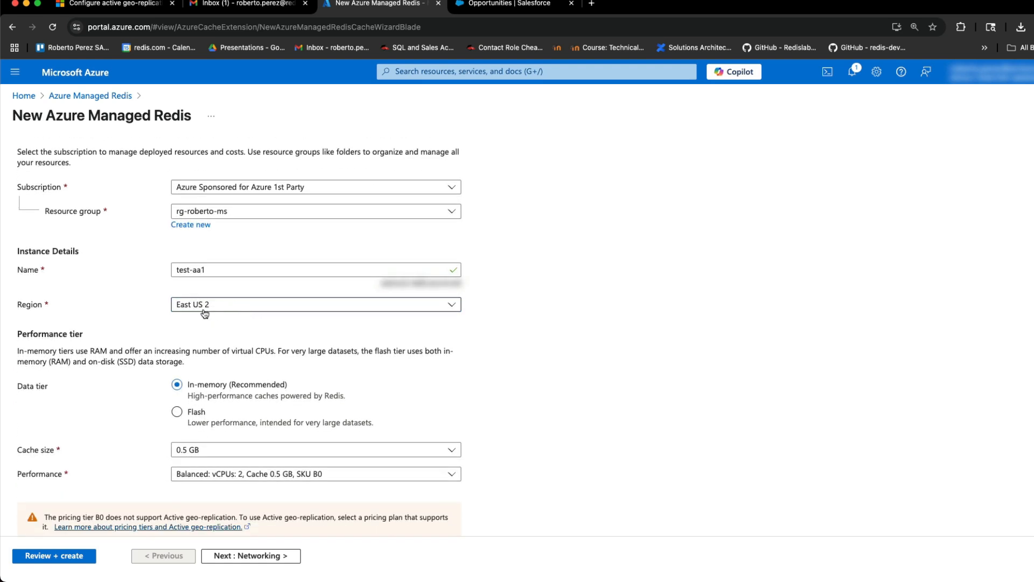
pyautogui.scroll(-1, 202, 384)
pyautogui.click(235, 423)
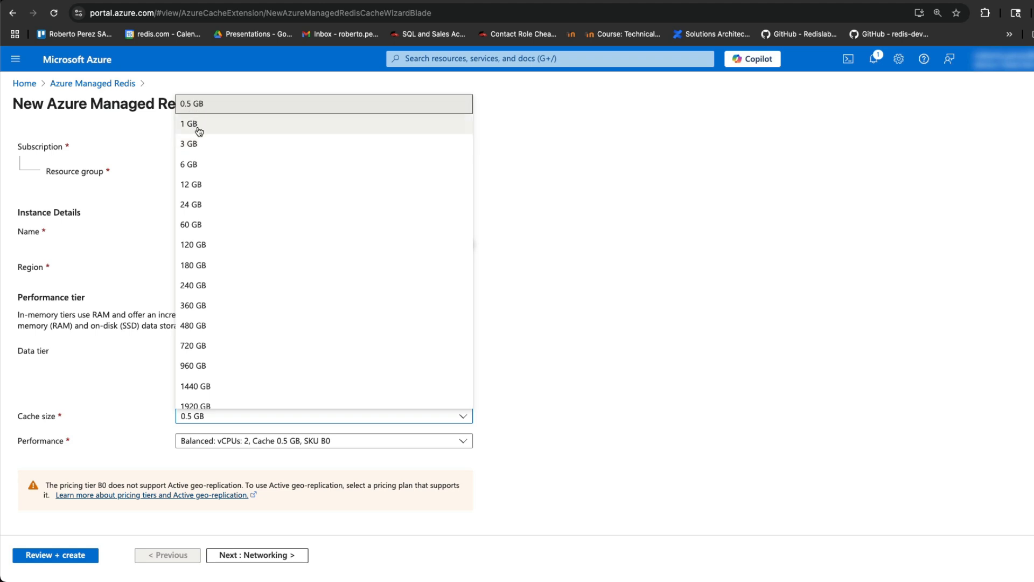
pyautogui.click(197, 144)
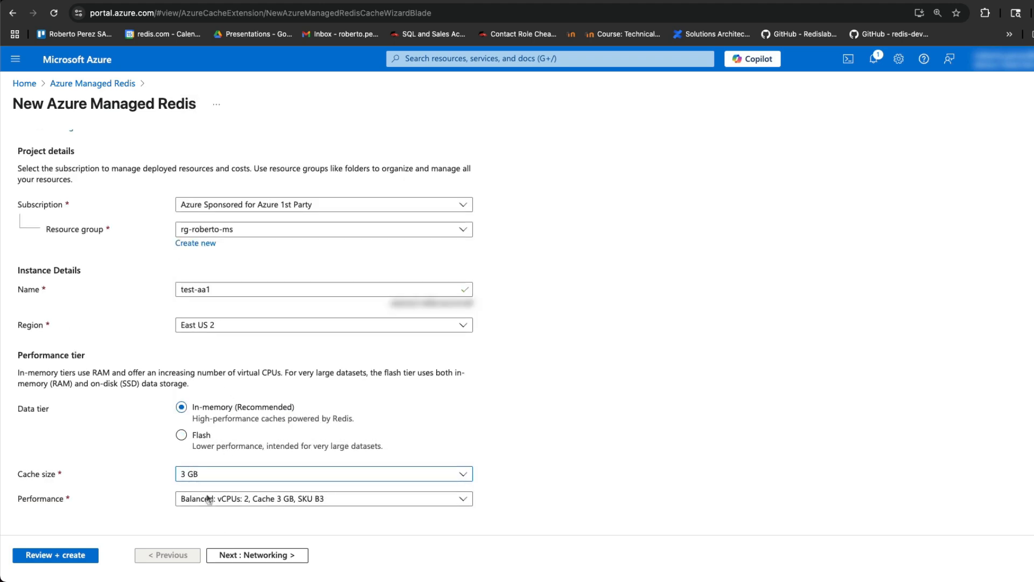
# Set networking to Public Endpoint and advance to the Active geo-replication settings
pyautogui.click(241, 561)
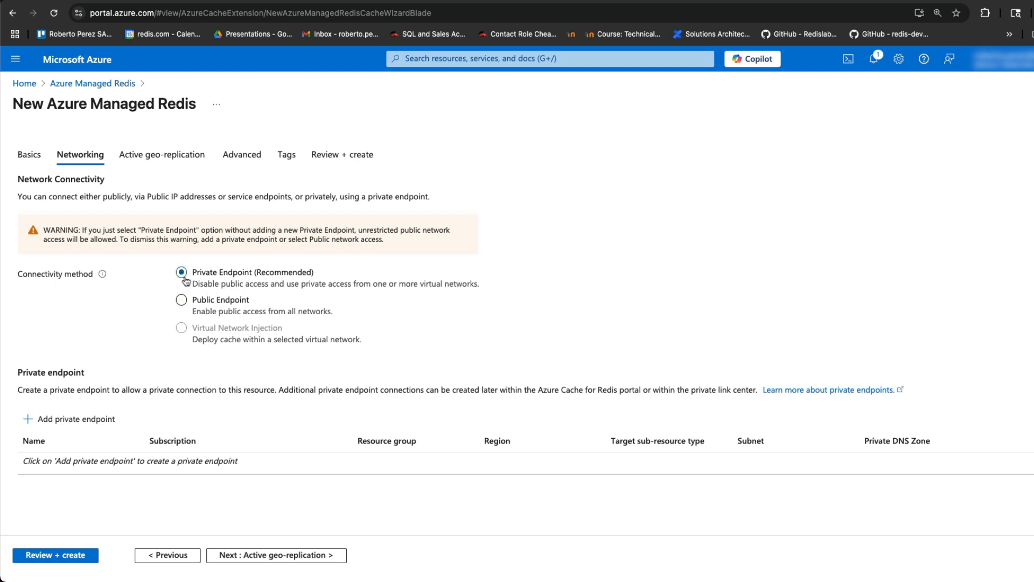
pyautogui.click(210, 313)
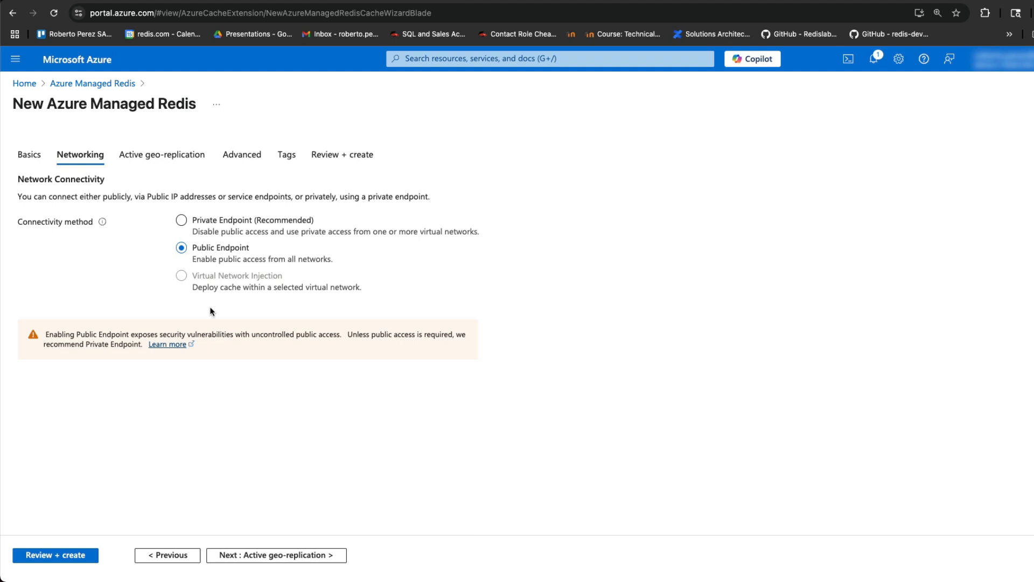
pyautogui.click(280, 556)
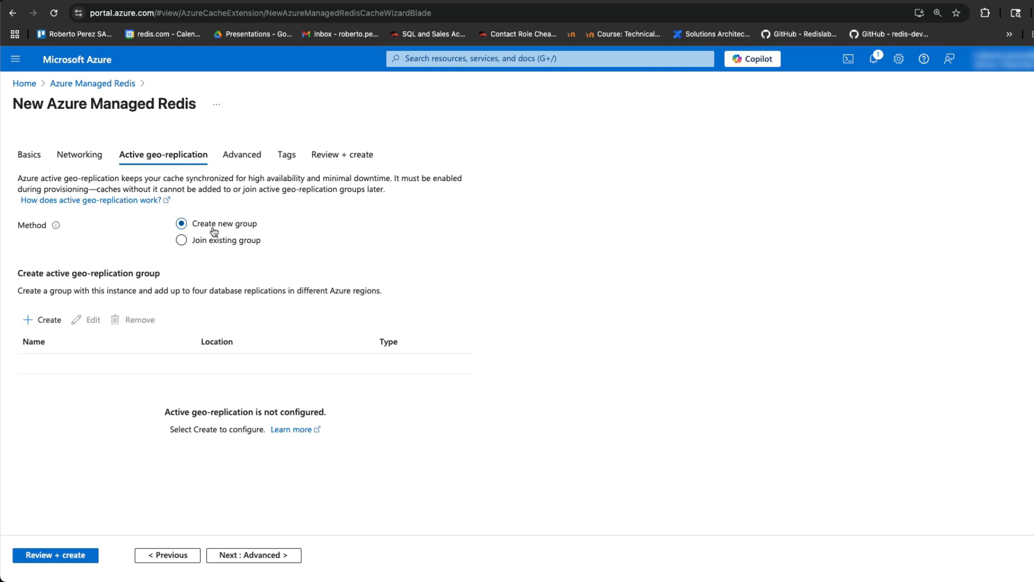
# Create a geo-replication group named rg-test with test-aa1 in East US 2 as replica
pyautogui.click(52, 326)
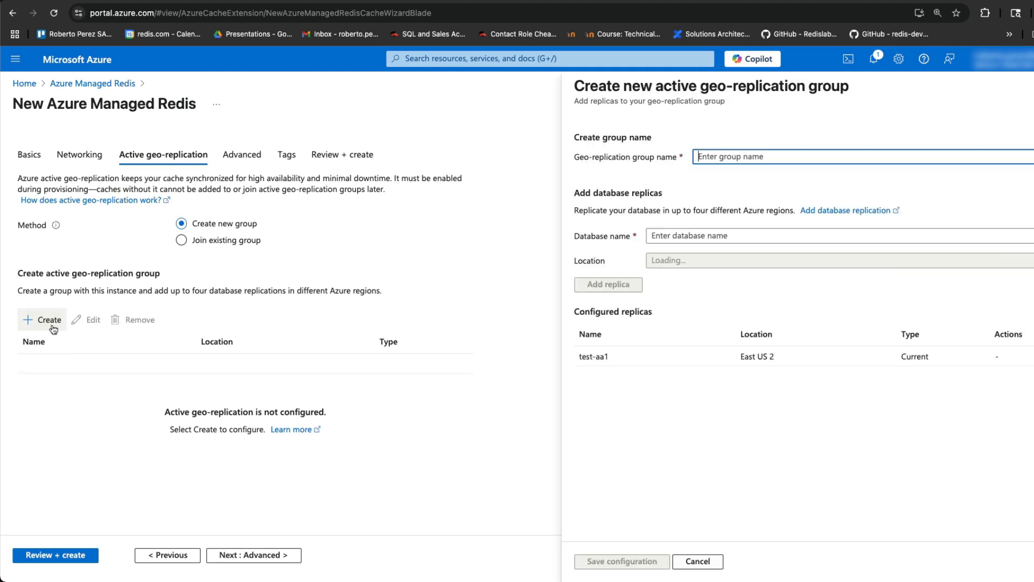
pyautogui.click(737, 156)
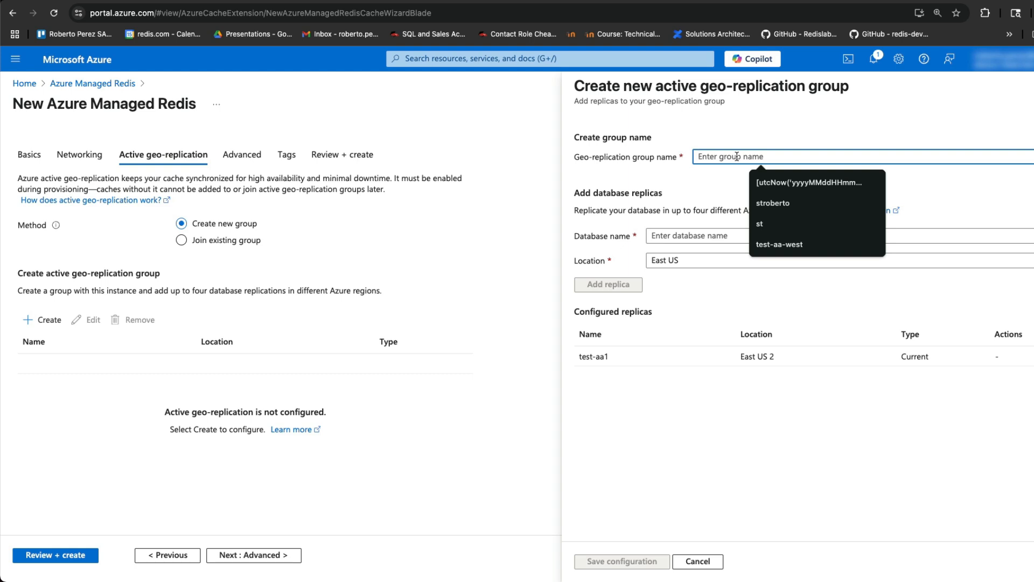
pyautogui.write('rg-test')
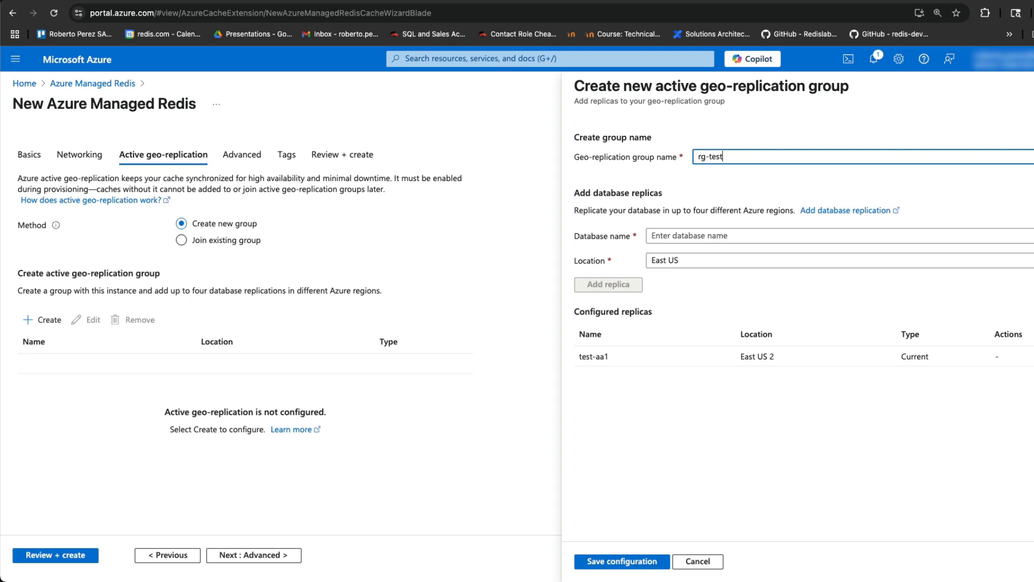
pyautogui.click(723, 235)
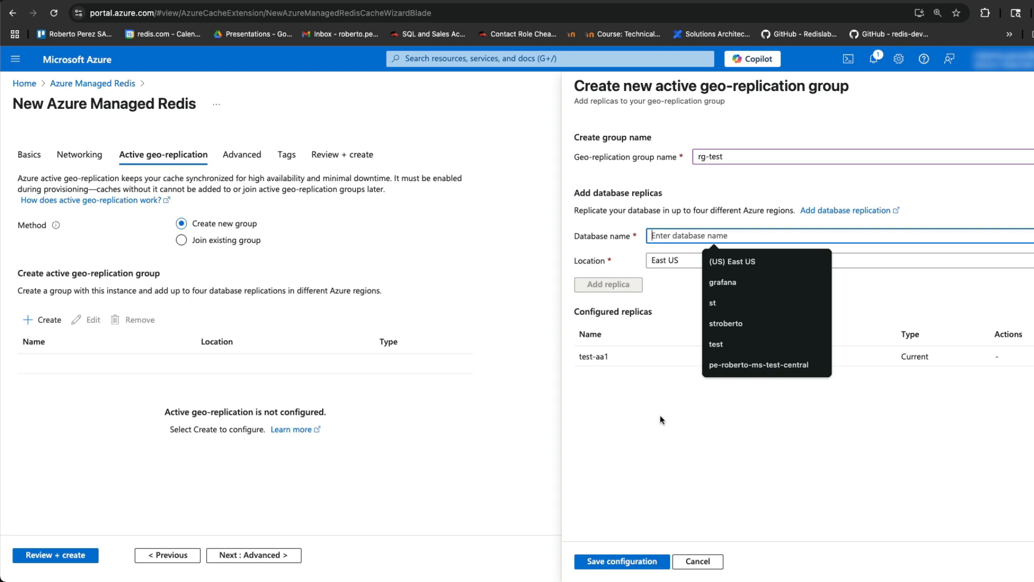
pyautogui.click(659, 307)
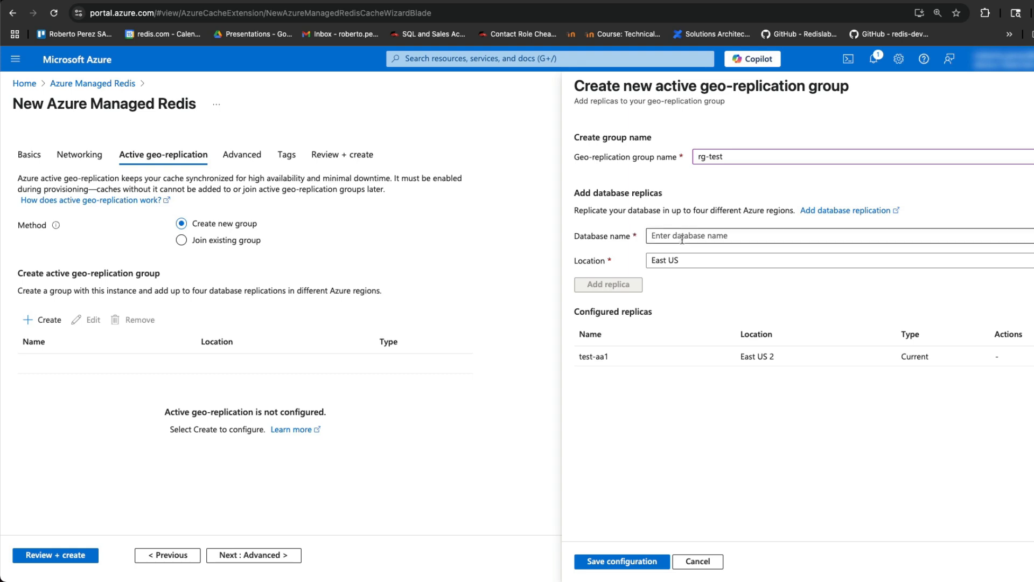
# Add a Central US replica entry, then remove the default so only test-aa1 (East US 2) remains
pyautogui.click(686, 237)
pyautogui.write('default')
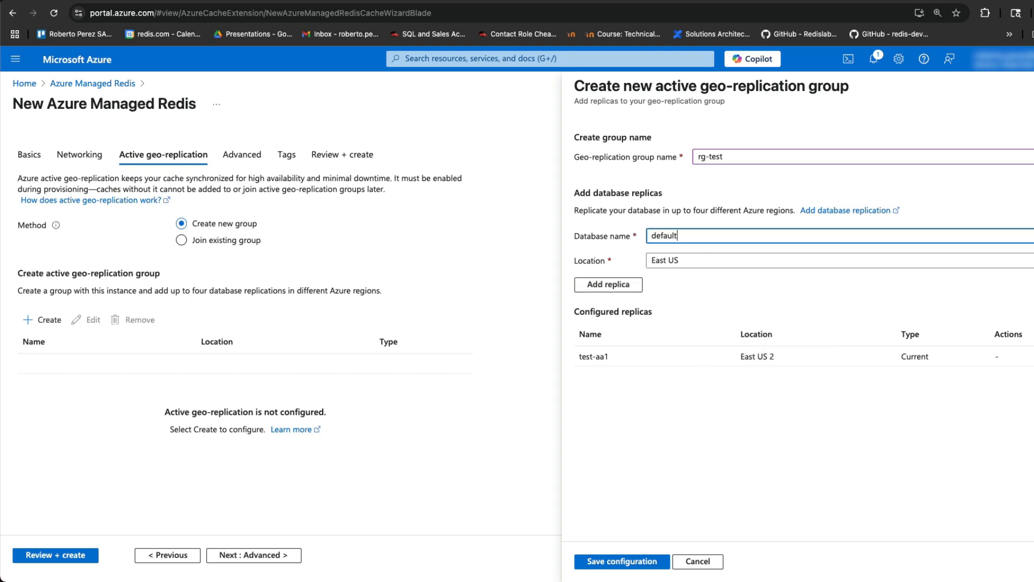
pyautogui.click(622, 221)
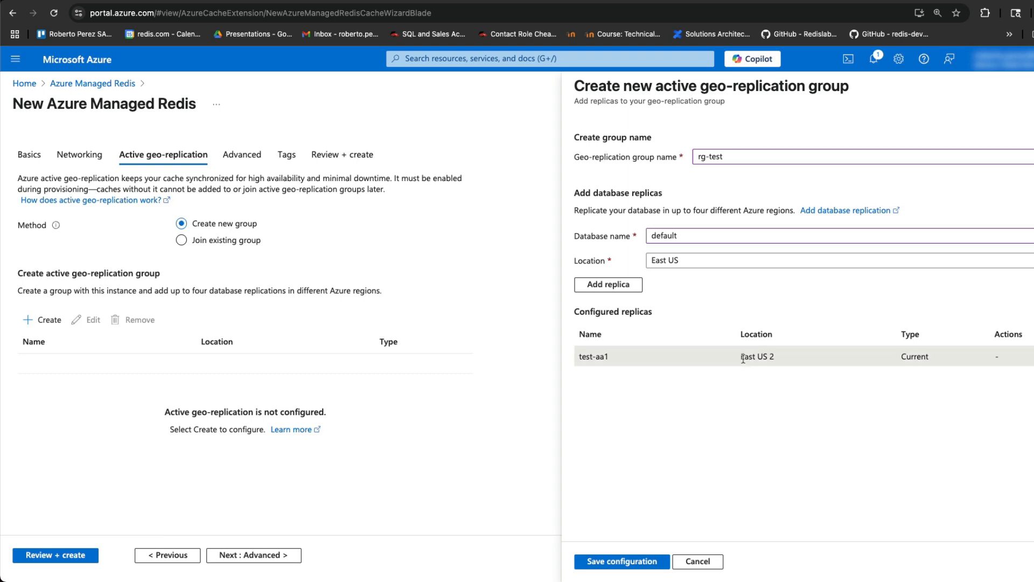
pyautogui.moveTo(742, 358); pyautogui.dragTo(782, 360)
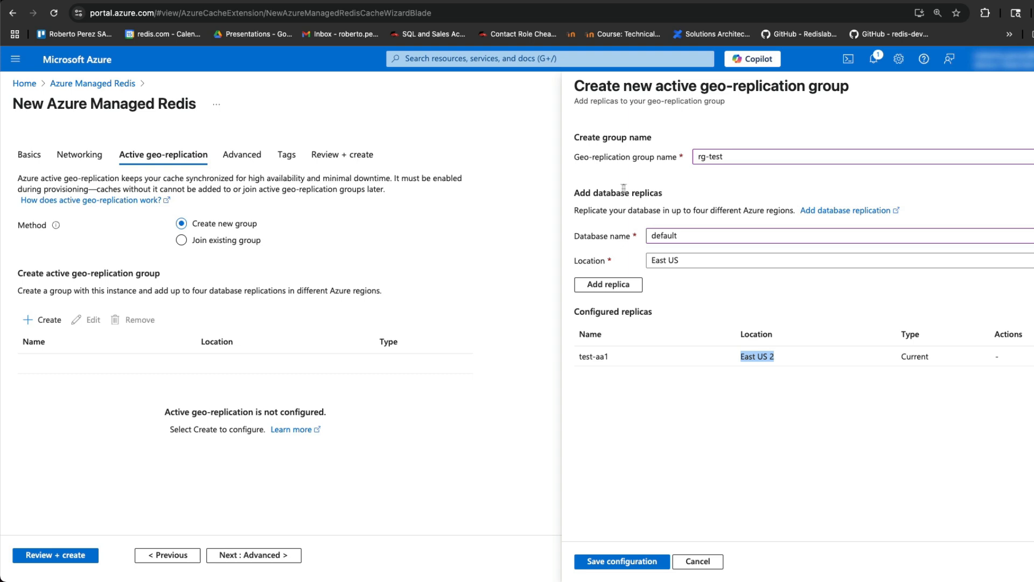
pyautogui.click(674, 260)
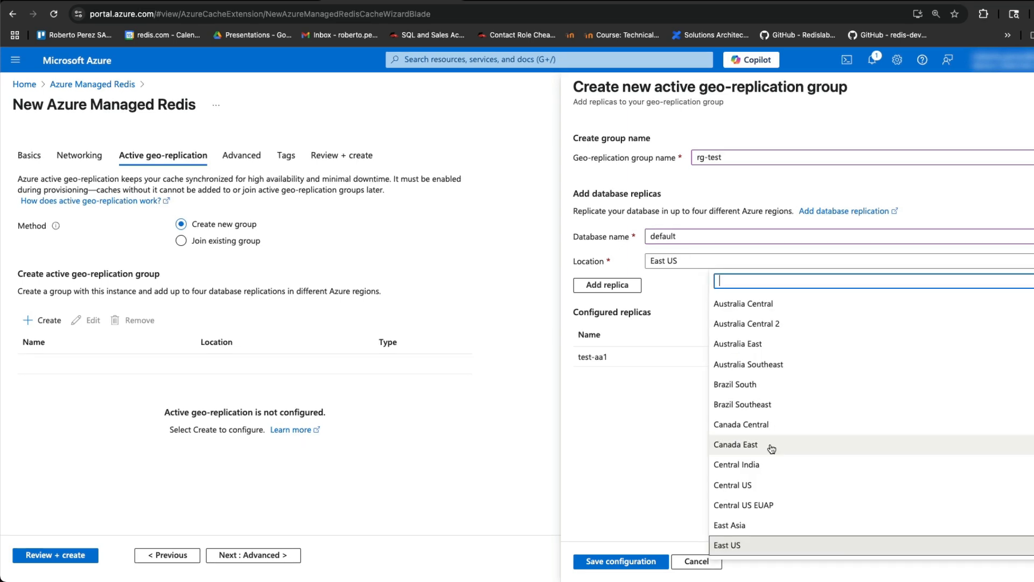
pyautogui.click(781, 485)
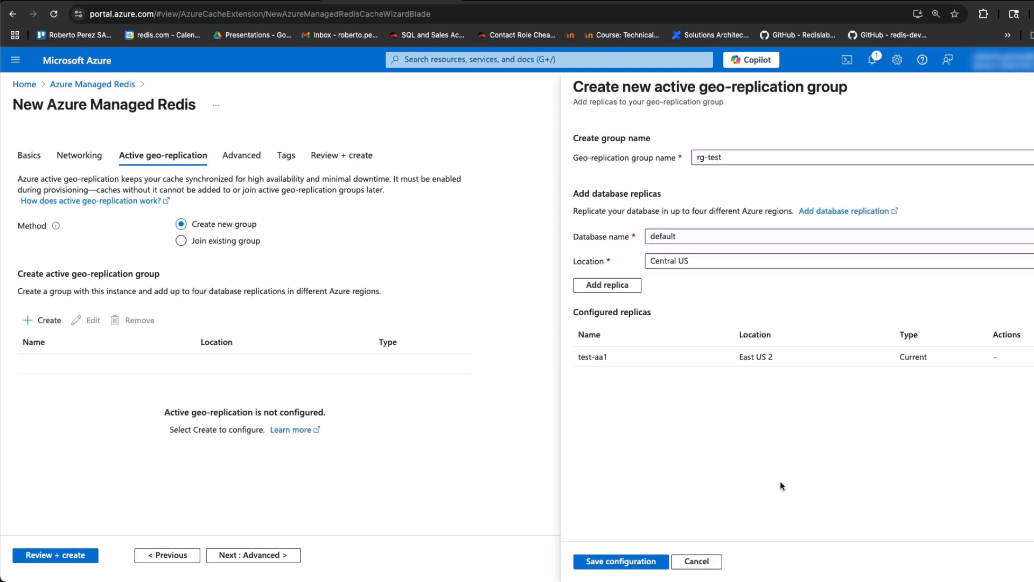
pyautogui.click(610, 293)
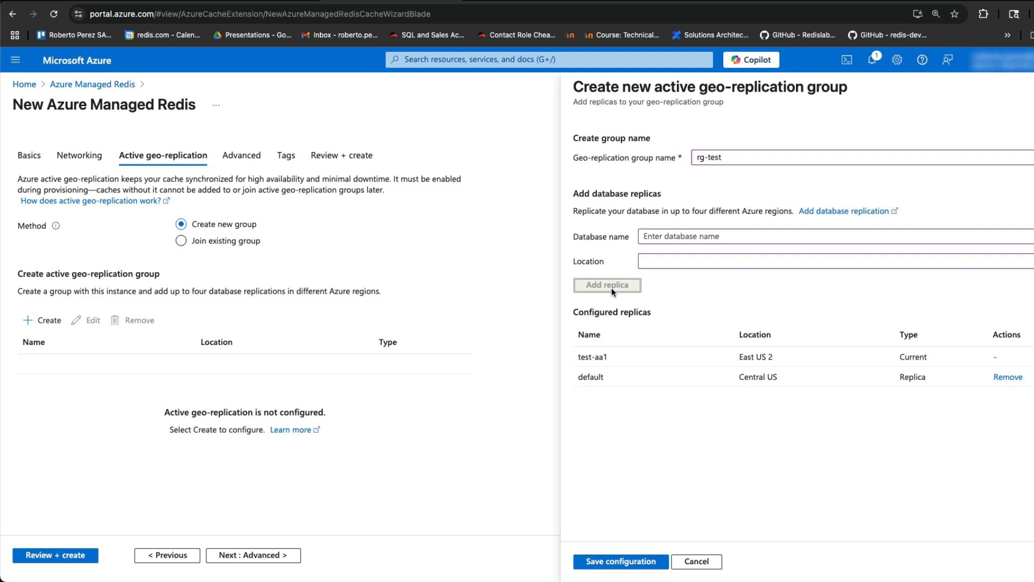
pyautogui.click(1007, 376)
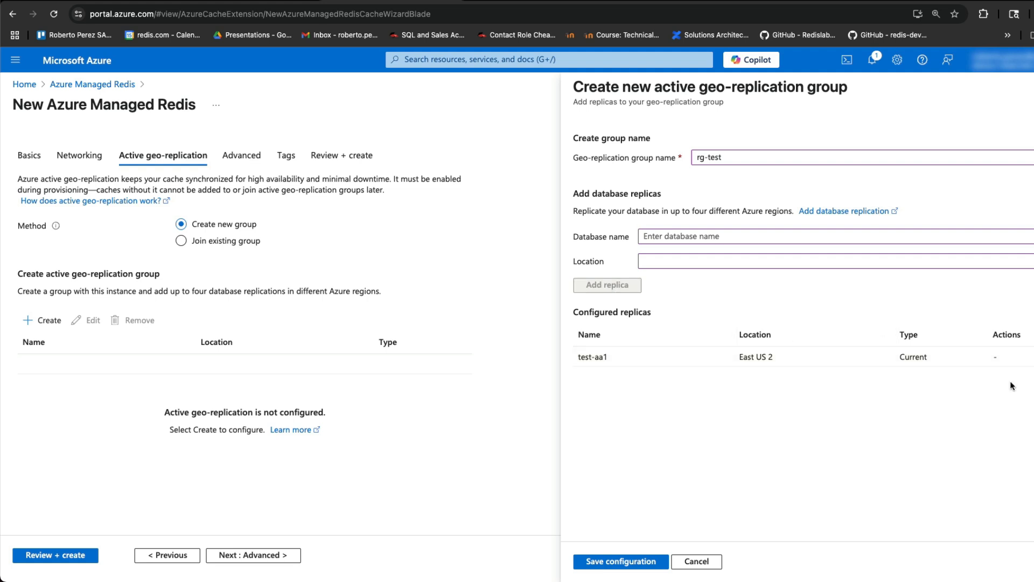
# Add replica test-aa2 in Central US to the rg-test group
pyautogui.click(681, 237)
pyautogui.write('test-aa2')
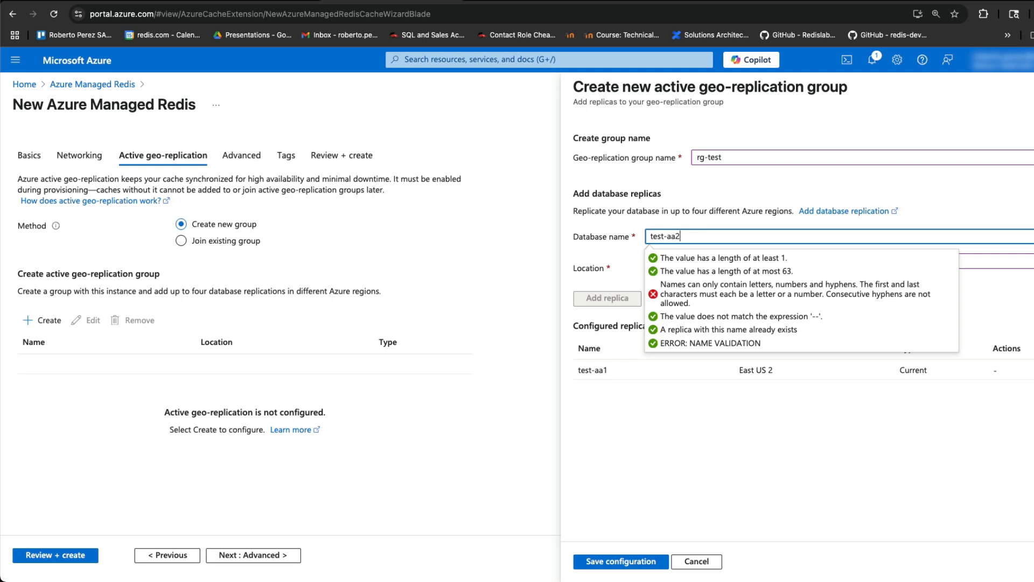
pyautogui.click(607, 285)
pyautogui.click(672, 265)
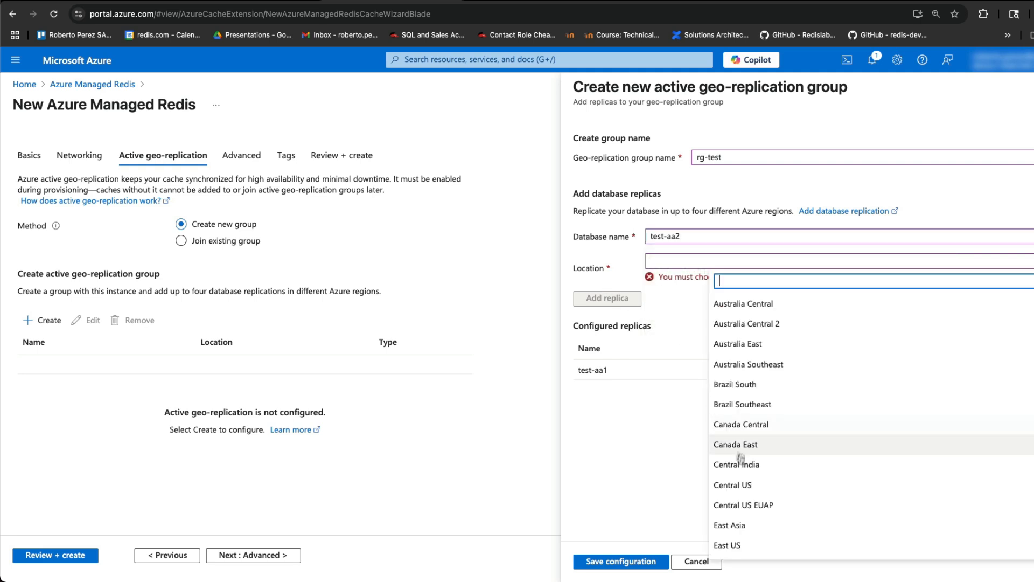
pyautogui.click(740, 484)
pyautogui.click(608, 284)
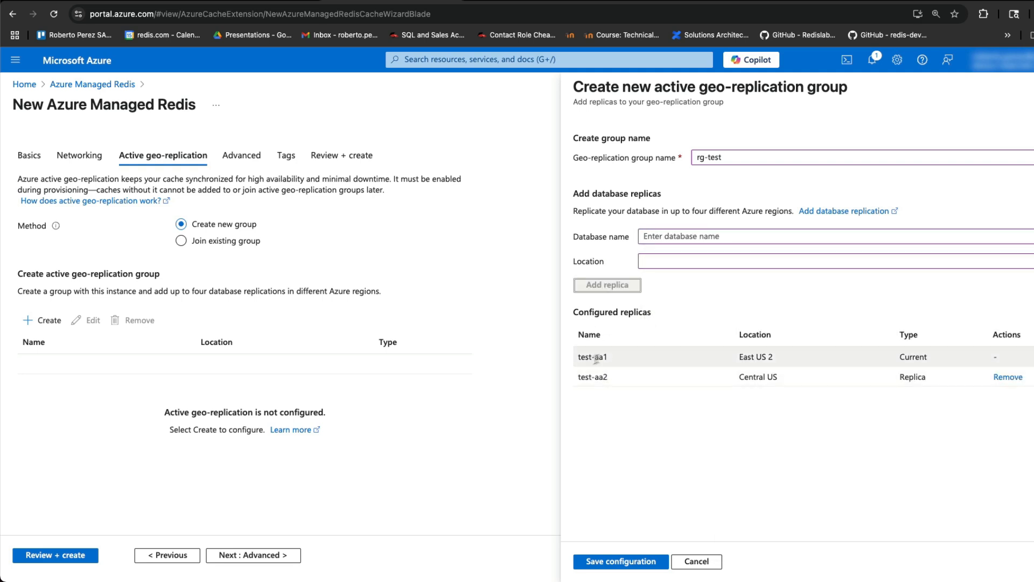
# Add replica test-aa3 in West US 2 and save the rg-test group configuration
pyautogui.click(669, 234)
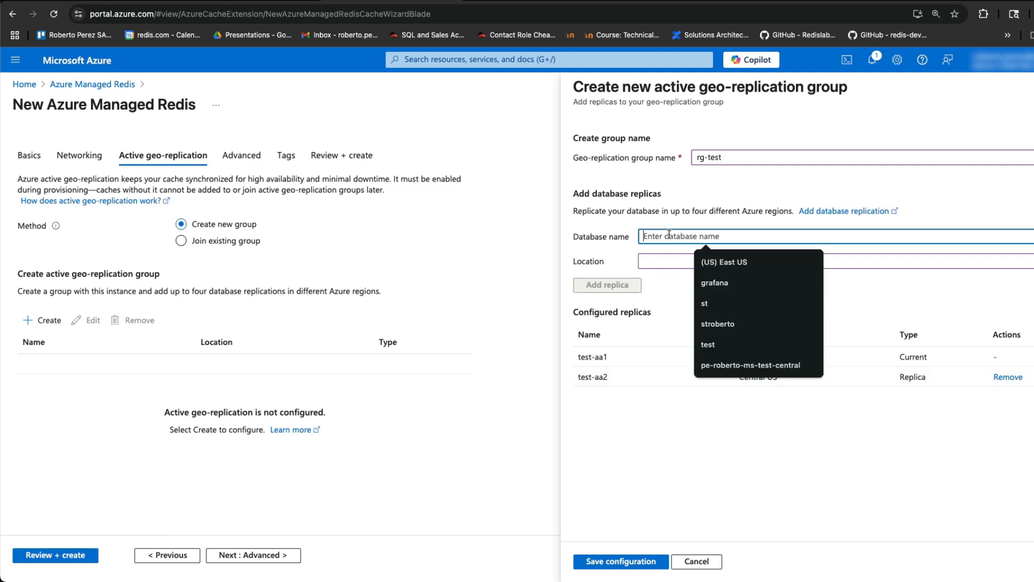
pyautogui.write('tes')
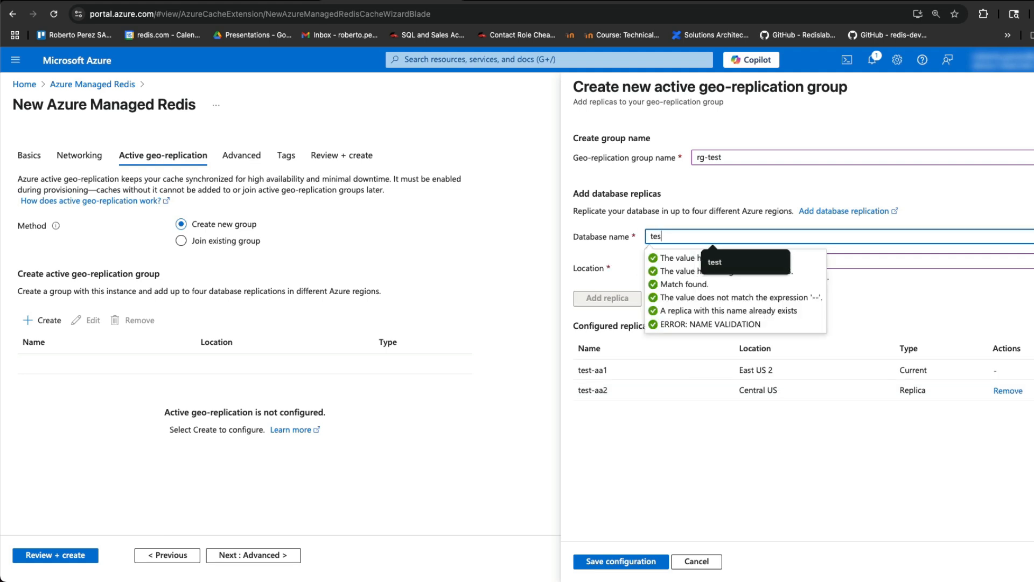
pyautogui.write('t-aa3')
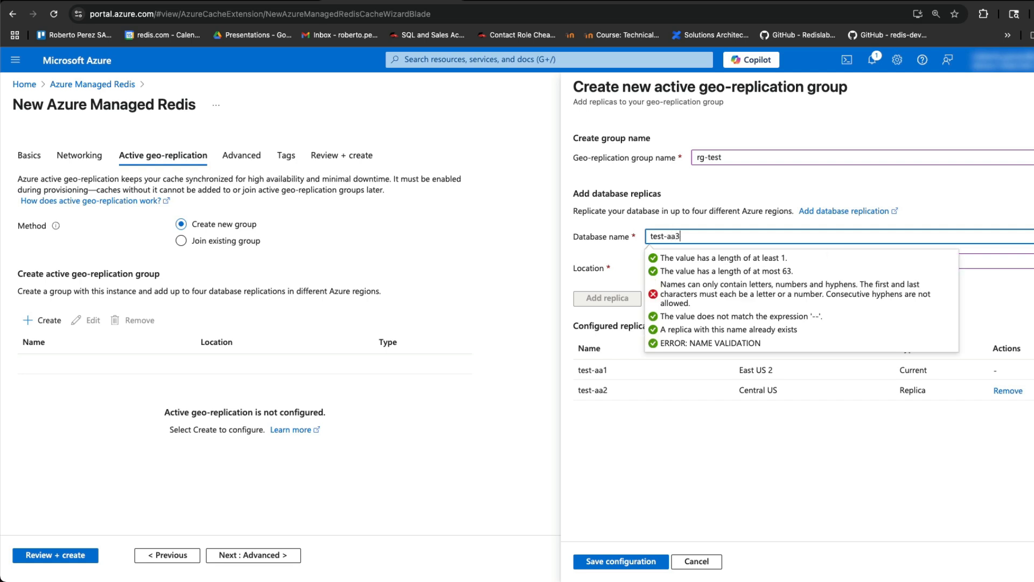
pyautogui.click(587, 263)
pyautogui.click(690, 261)
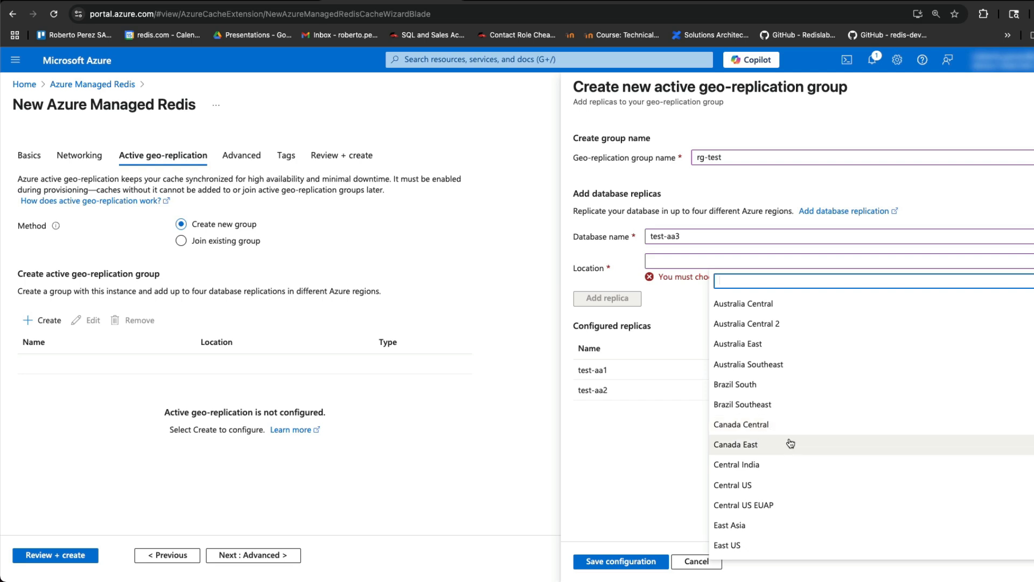
pyautogui.scroll(-5, 781, 466)
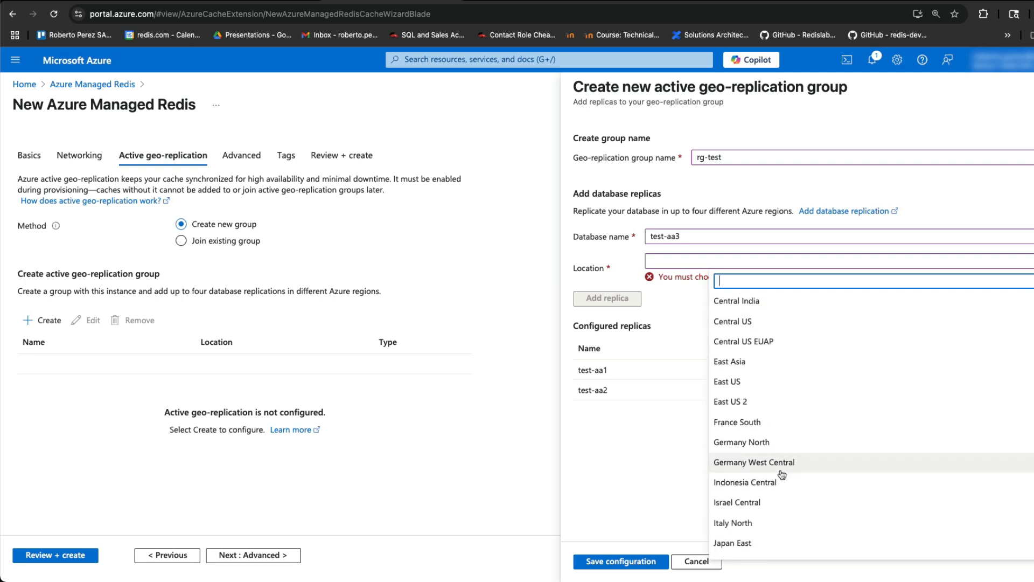
pyautogui.scroll(-12, 783, 469)
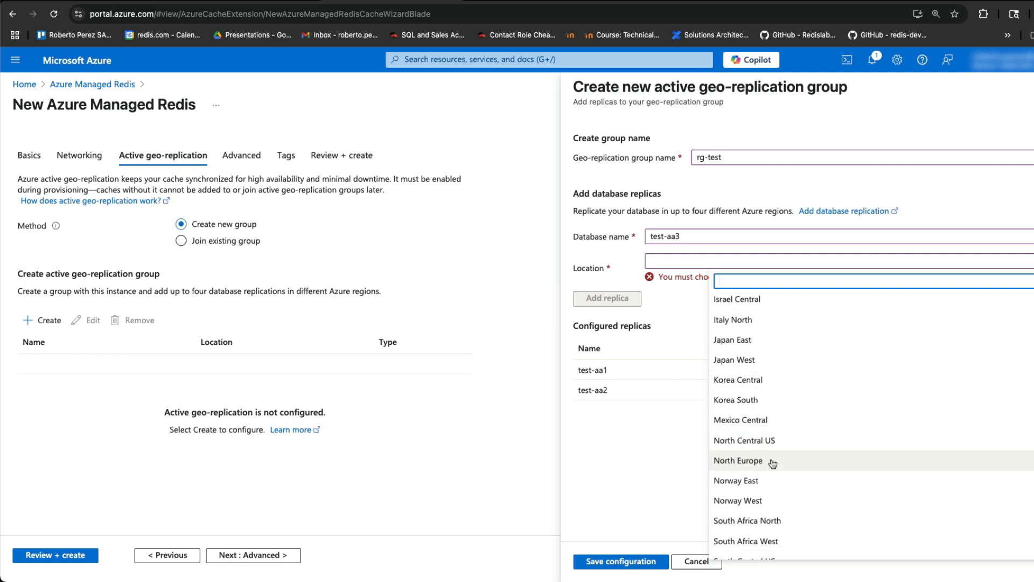
pyautogui.scroll(-3, 776, 471)
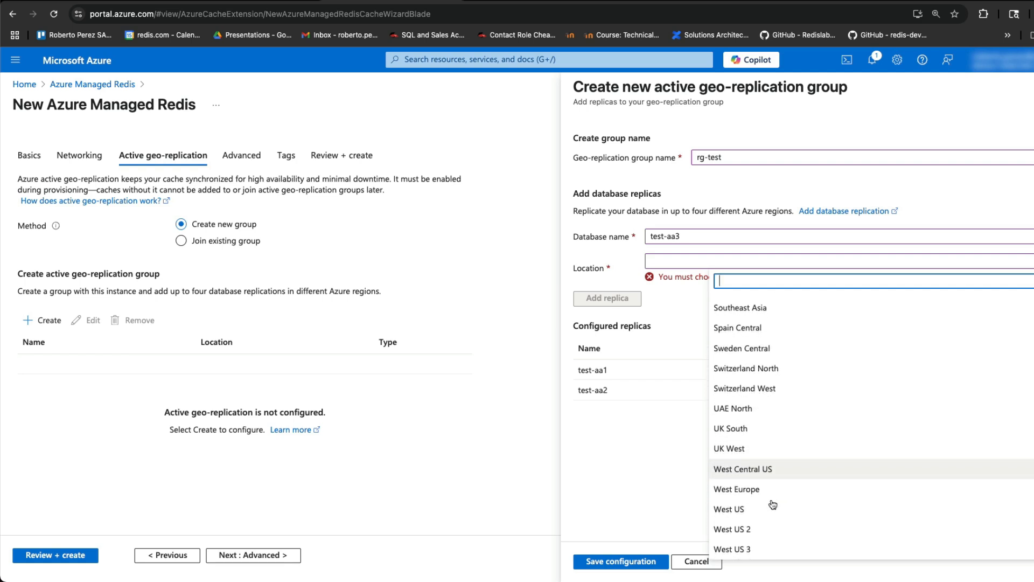
pyautogui.click(786, 532)
pyautogui.click(603, 286)
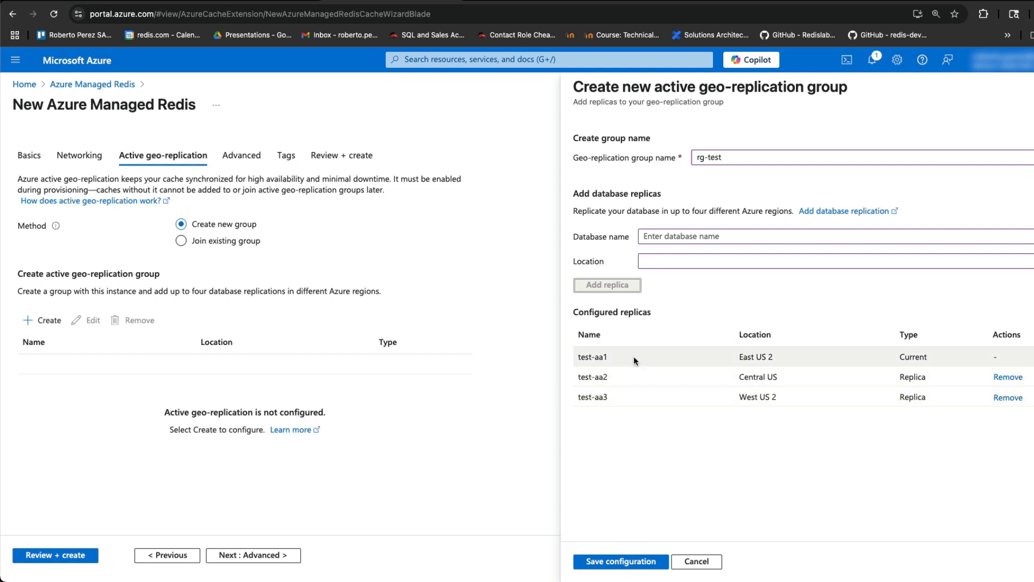
pyautogui.click(620, 561)
pyautogui.click(252, 555)
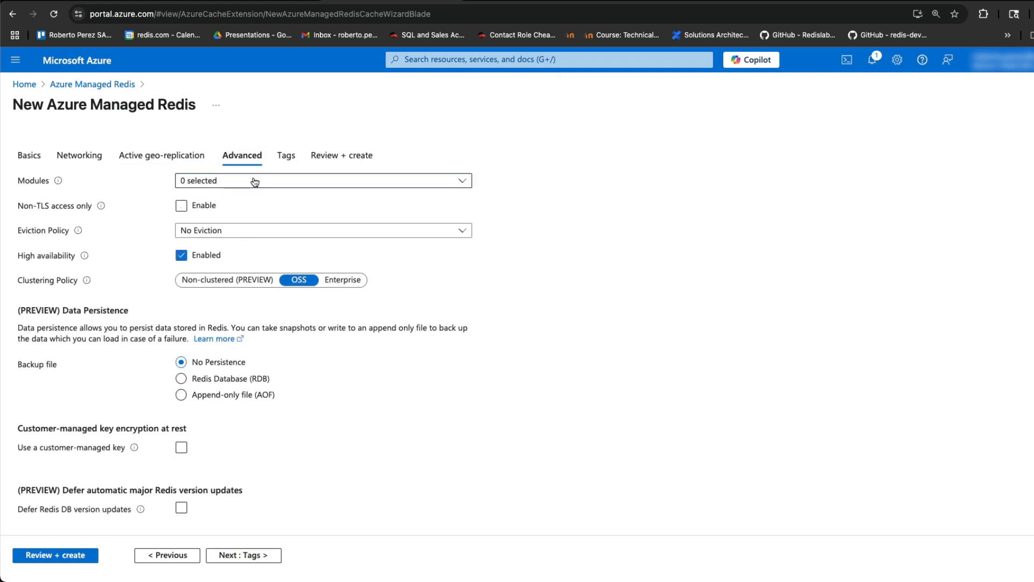
# Enable RediSearch and RedisJSON modules with Enterprise clustering, then proceed to Review + create
pyautogui.click(255, 181)
pyautogui.click(186, 282)
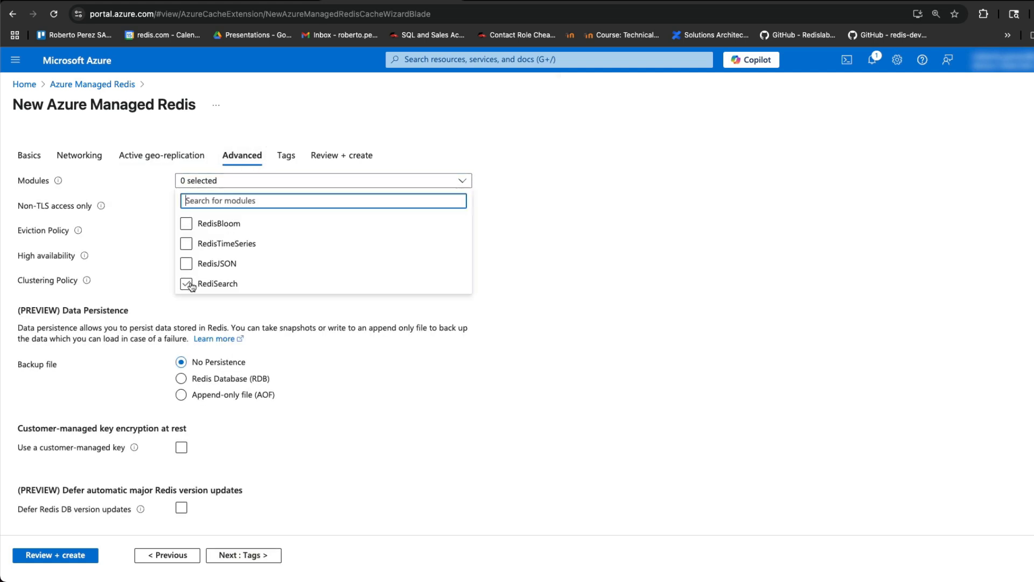
pyautogui.click(187, 268)
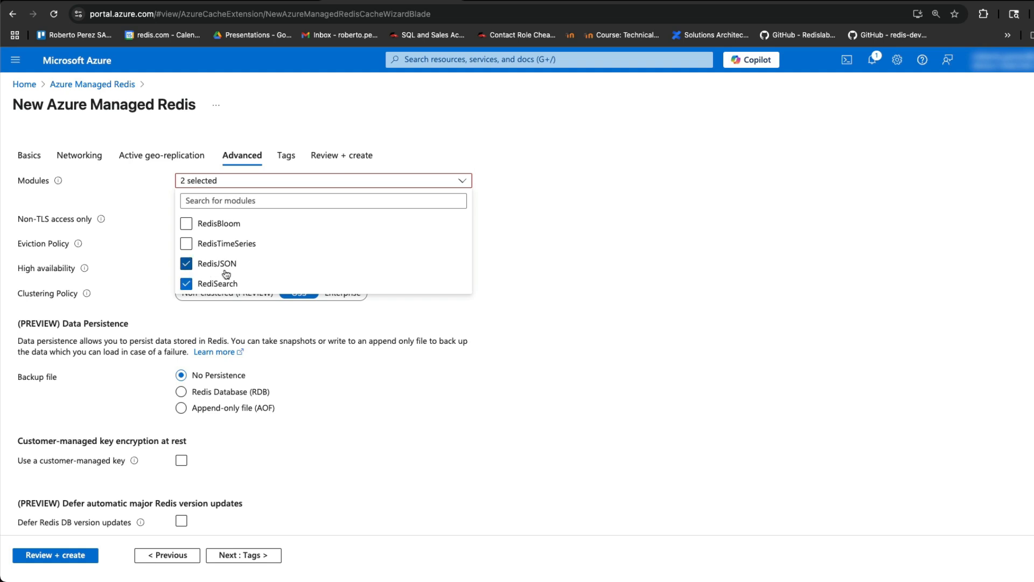
pyautogui.click(576, 277)
pyautogui.click(344, 293)
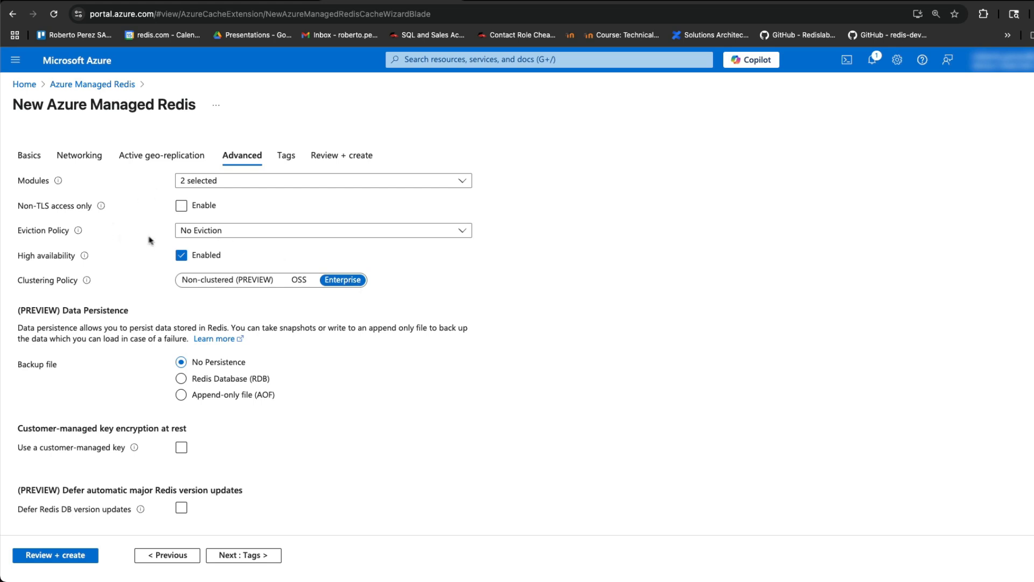
pyautogui.scroll(-2, 148, 240)
pyautogui.scroll(2, 165, 248)
pyautogui.click(235, 556)
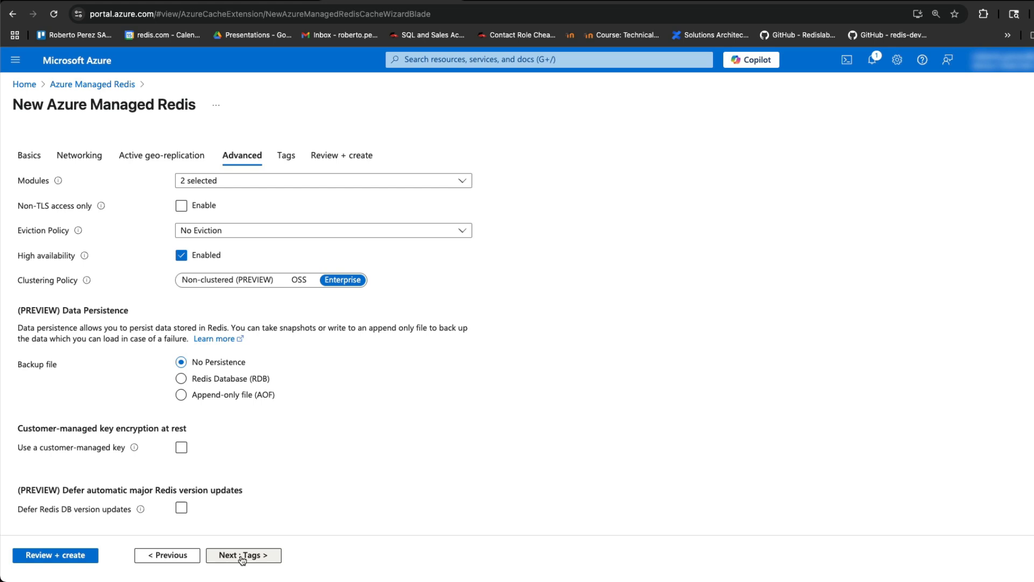
pyautogui.click(232, 555)
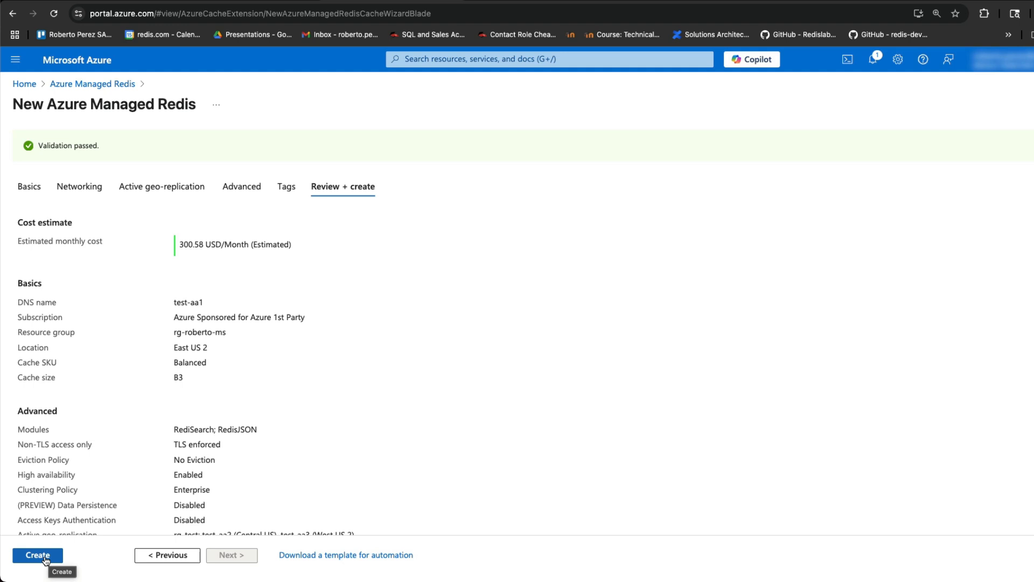
# Create the test-aa1 cache and wait until the deployment reports complete
pyautogui.click(47, 555)
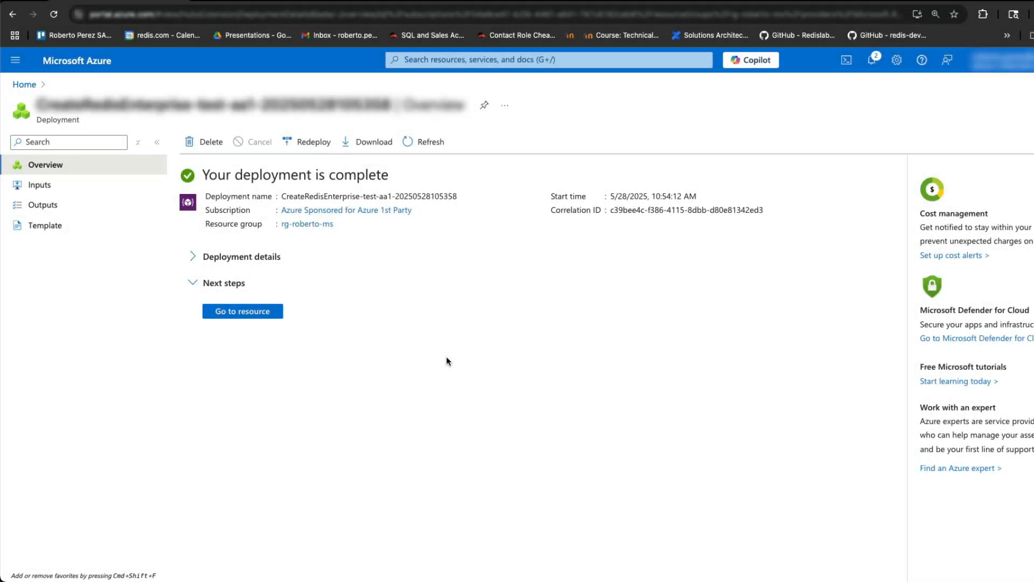
# Turn on Access Keys Authentication for test-aa1, then switch to Redis Insight
pyautogui.click(247, 319)
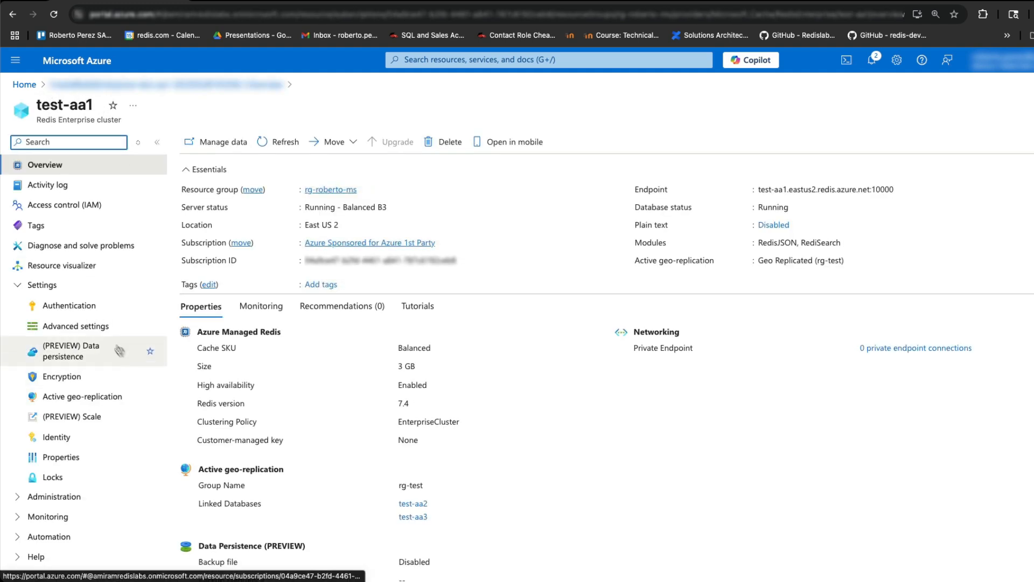
pyautogui.click(43, 305)
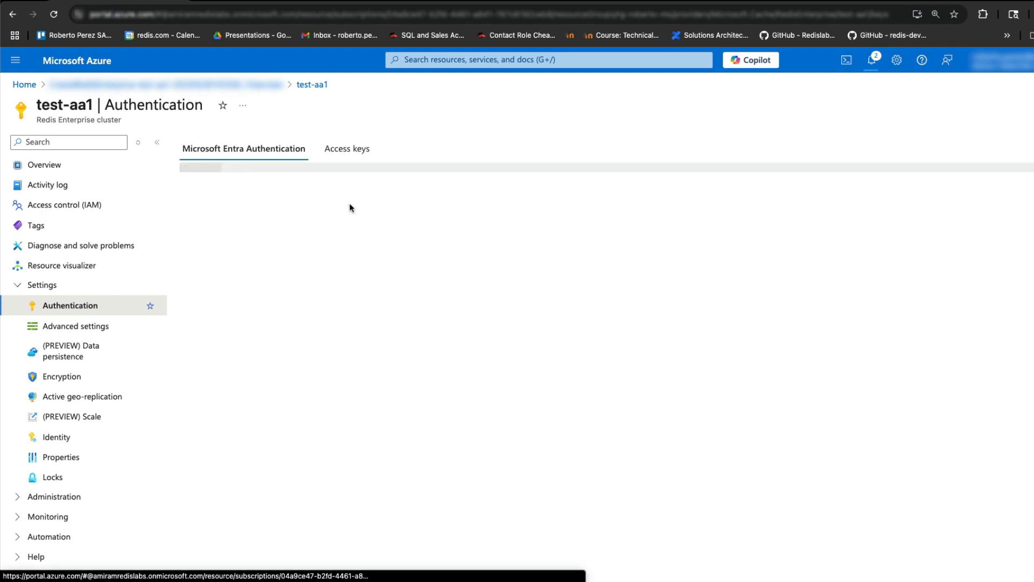
pyautogui.click(341, 153)
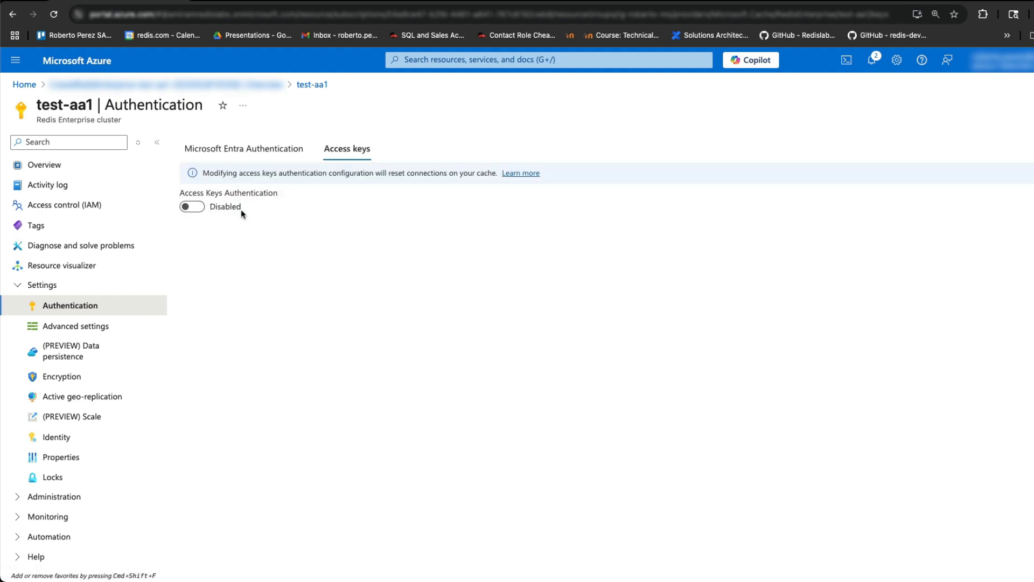
pyautogui.click(201, 208)
pyautogui.click(203, 209)
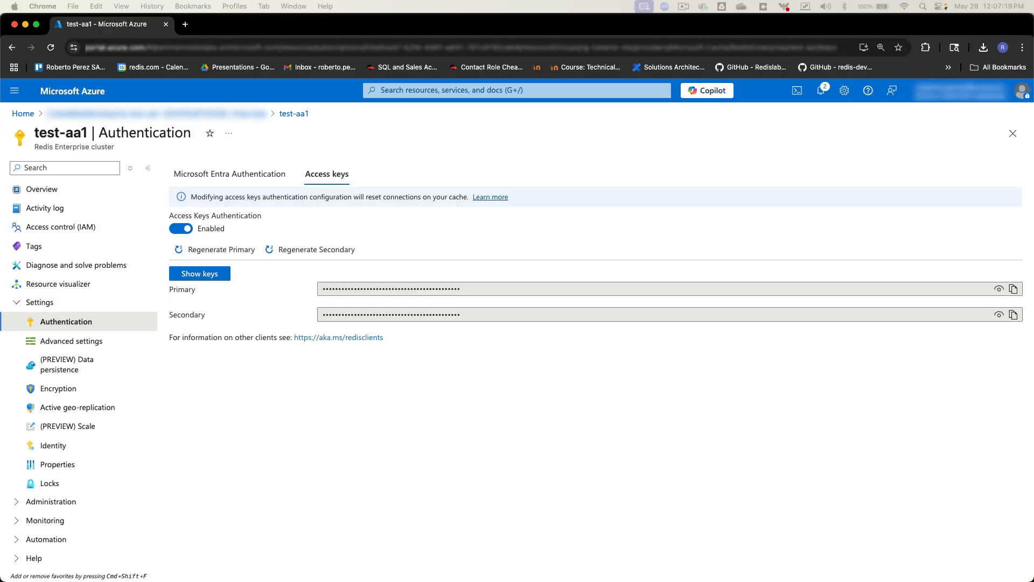
pyautogui.press('super+Tab')
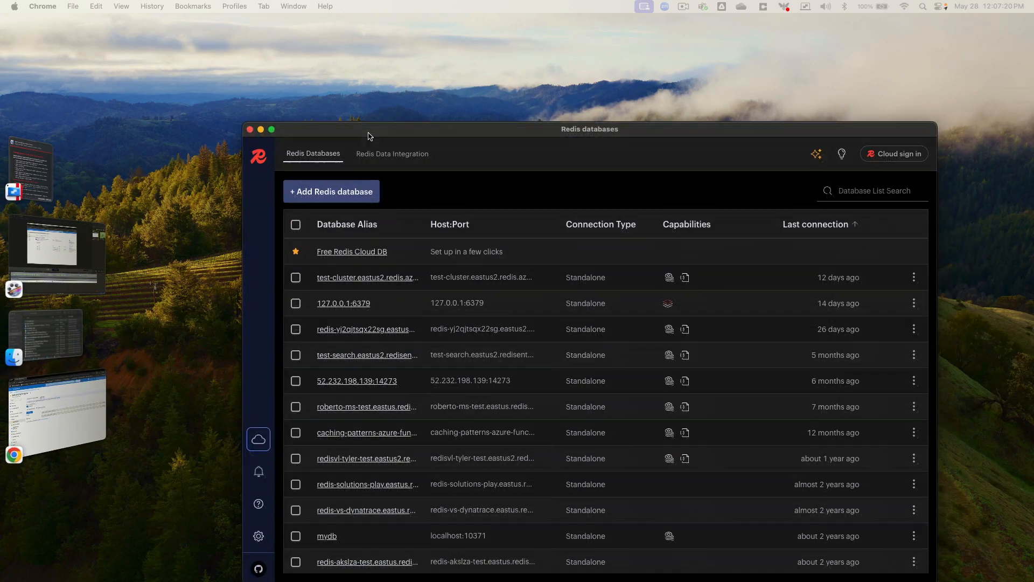
# Start a Redis Insight connection to host test-aa1.eastus2.redis.azure.net on port 10000
pyautogui.doubleClick(377, 135)
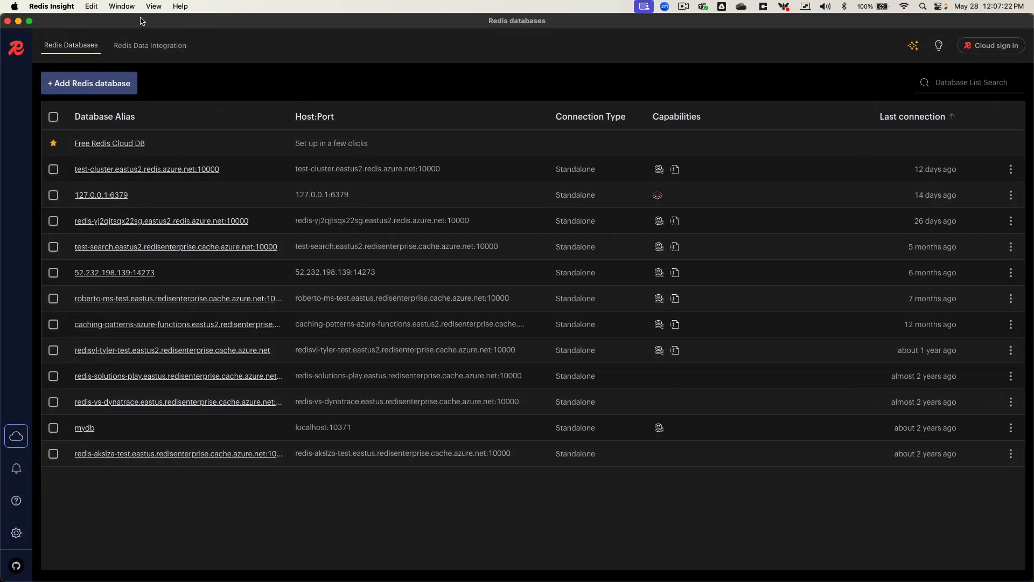
pyautogui.click(94, 90)
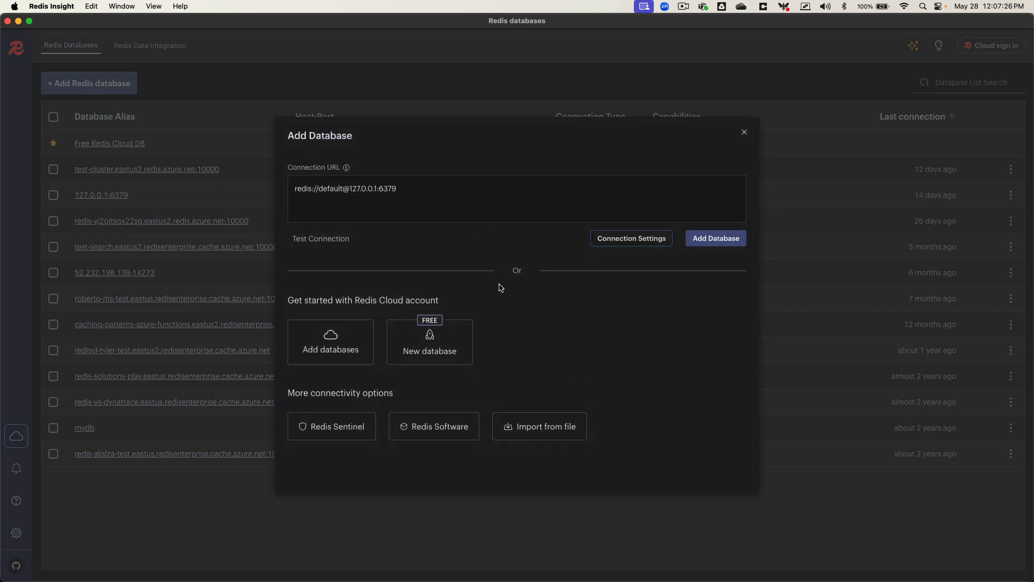
pyautogui.click(618, 243)
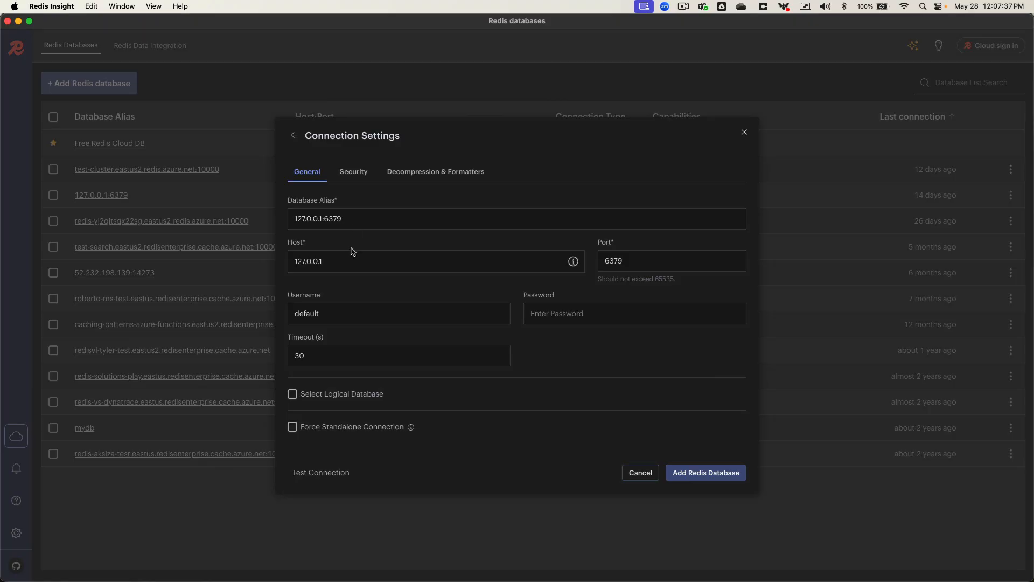
pyautogui.doubleClick(360, 260)
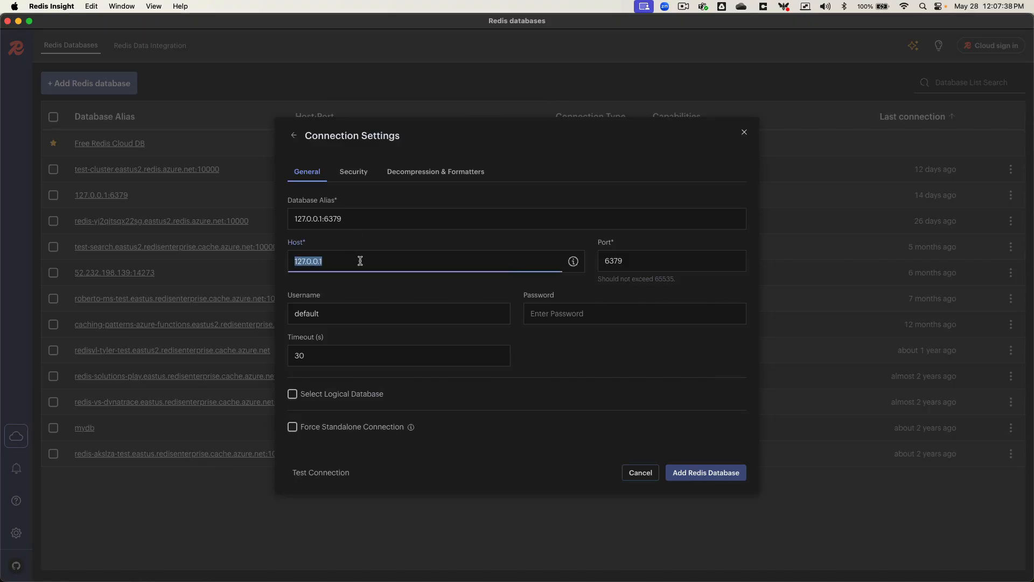
pyautogui.write('test-aa1.eastus2.redis.azure.net')
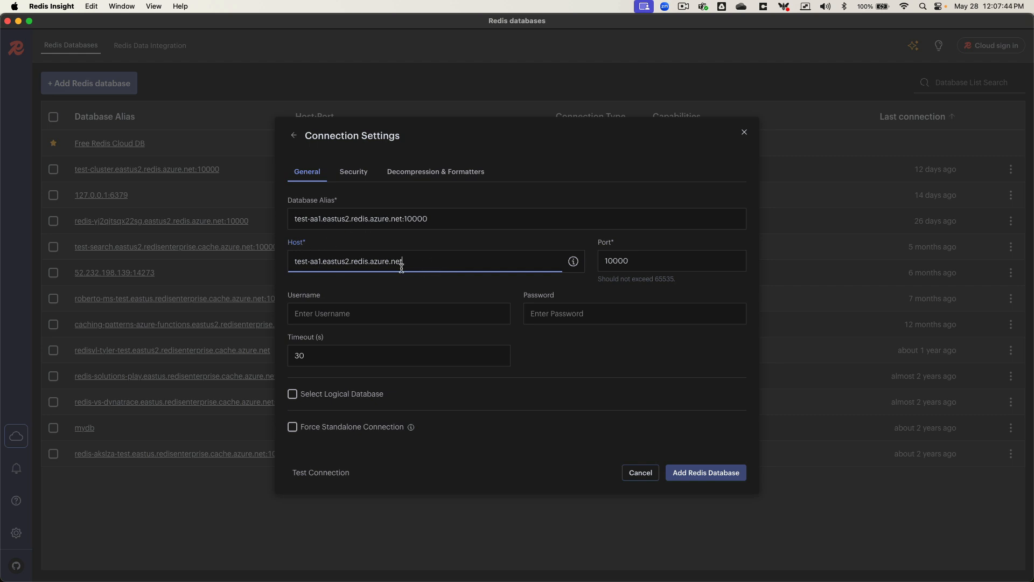
pyautogui.tripleClick(431, 264)
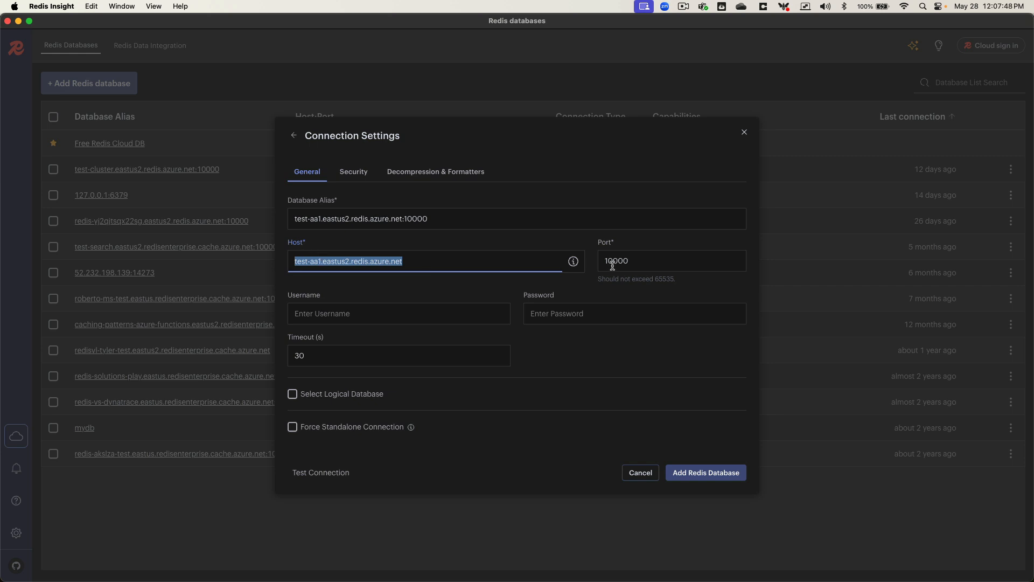
pyautogui.tripleClick(452, 224)
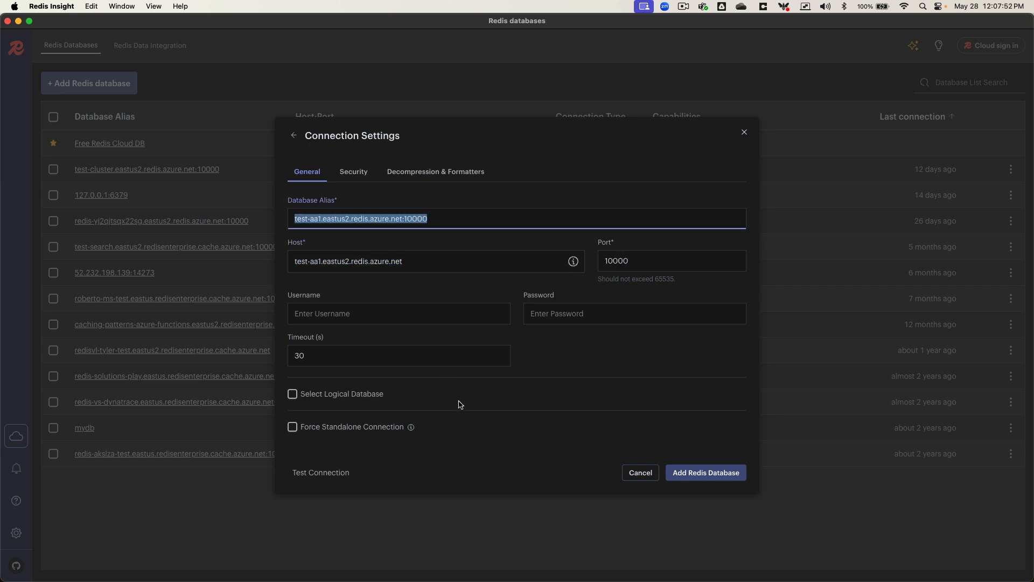
pyautogui.click(566, 313)
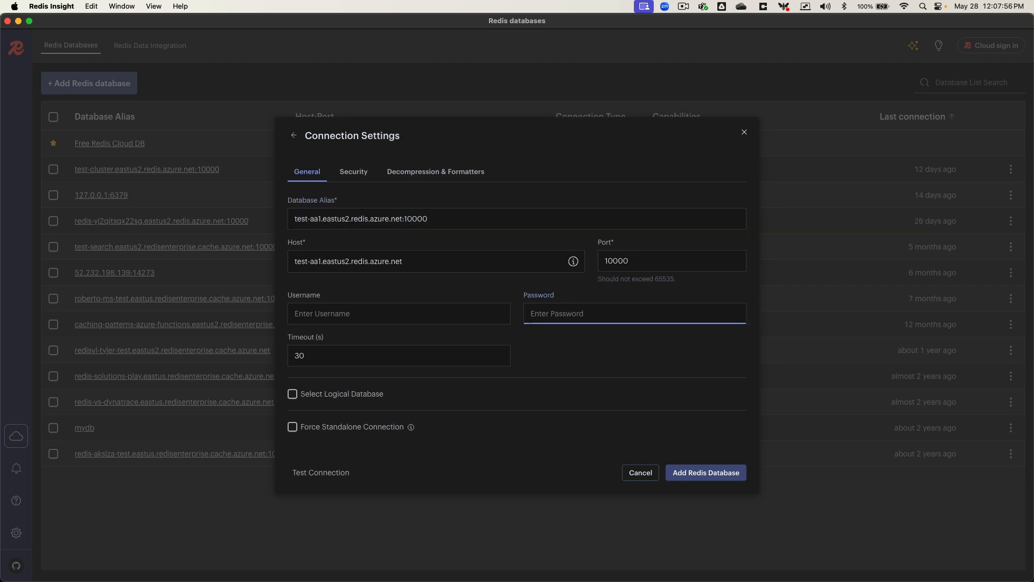
# Copy test-aa1's primary access key from the Azure portal's Access keys page
pyautogui.press('super+Tab')
pyautogui.click(70, 321)
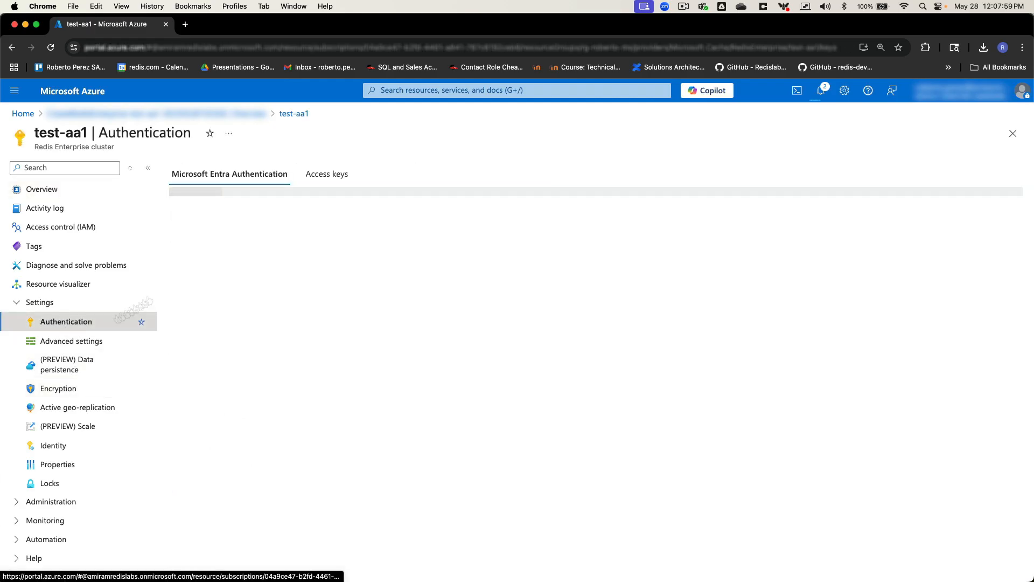
pyautogui.click(334, 175)
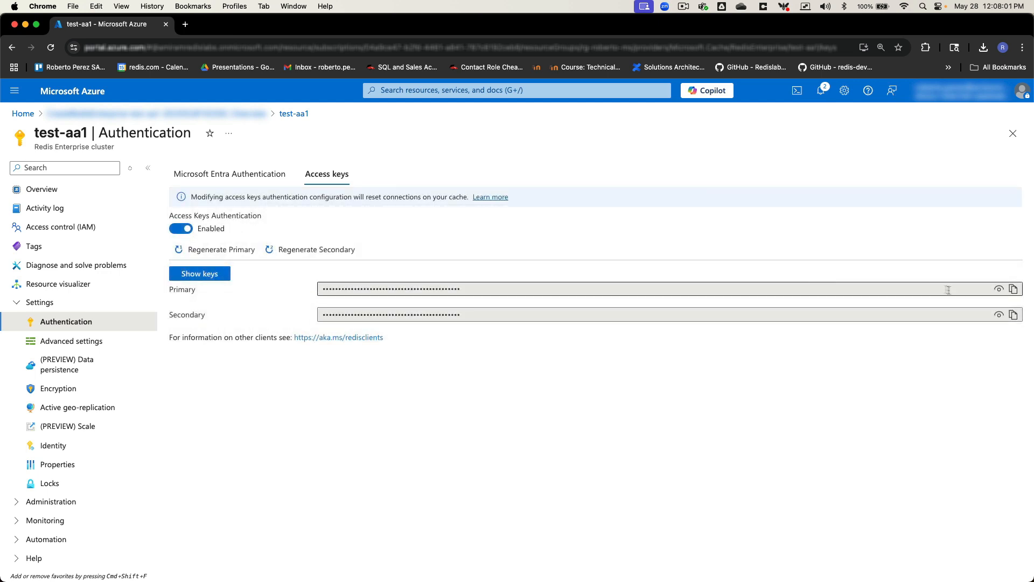
pyautogui.click(1013, 293)
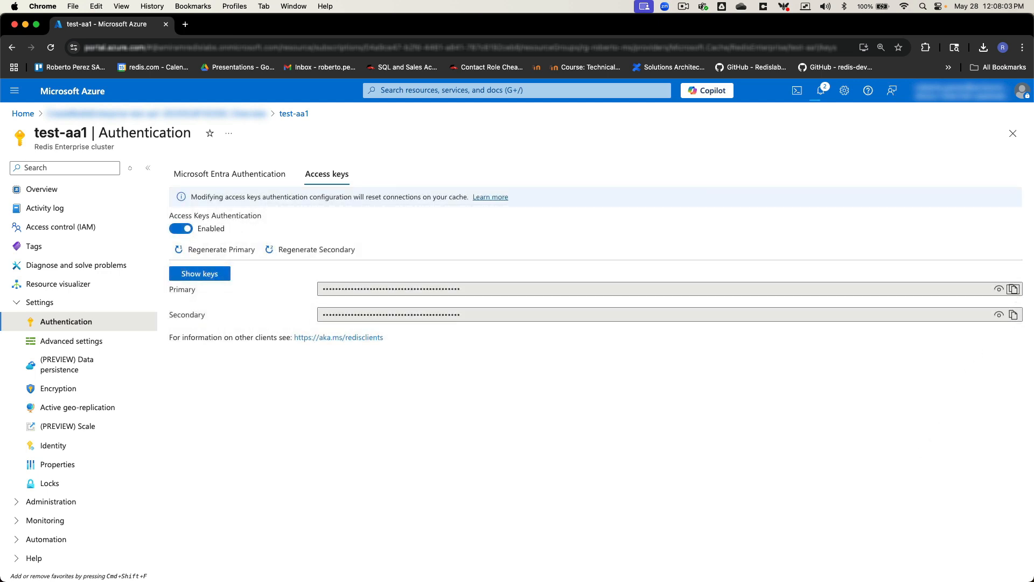
pyautogui.press('super+Tab')
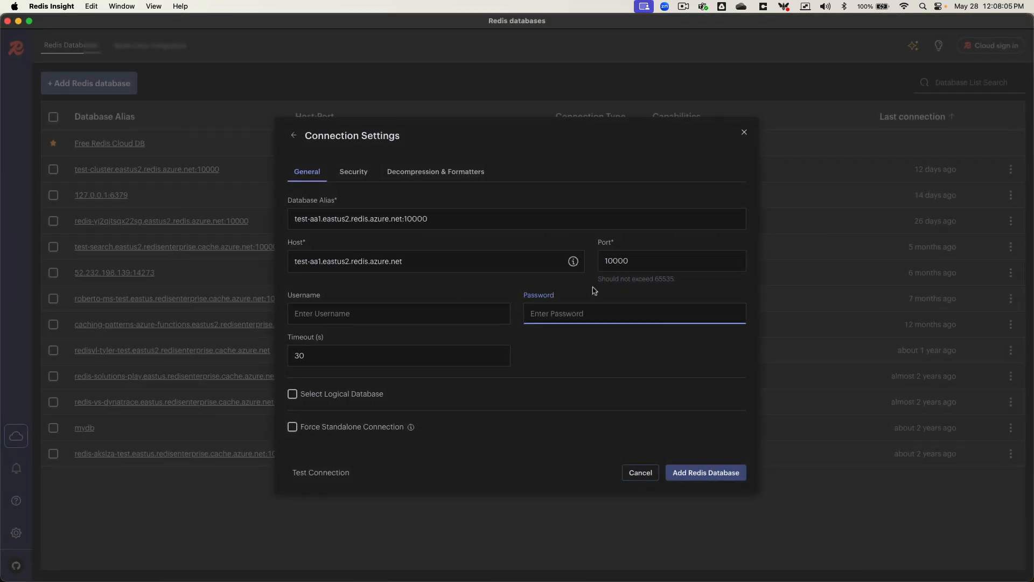
# Add test-aa1.eastus2:10000 with its access key as password and TLS enabled
pyautogui.press('super+v')
pyautogui.click(354, 174)
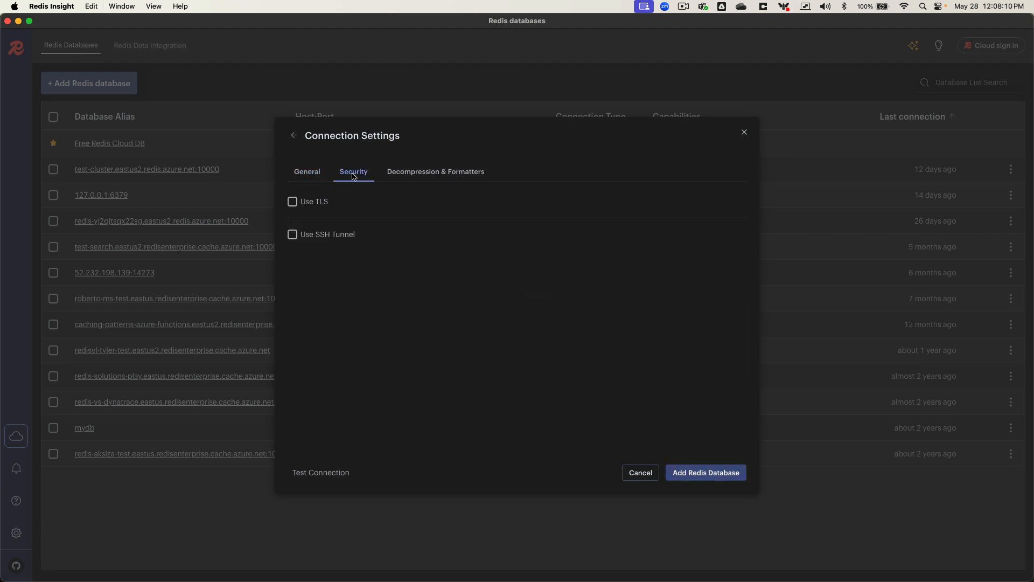
pyautogui.click(292, 203)
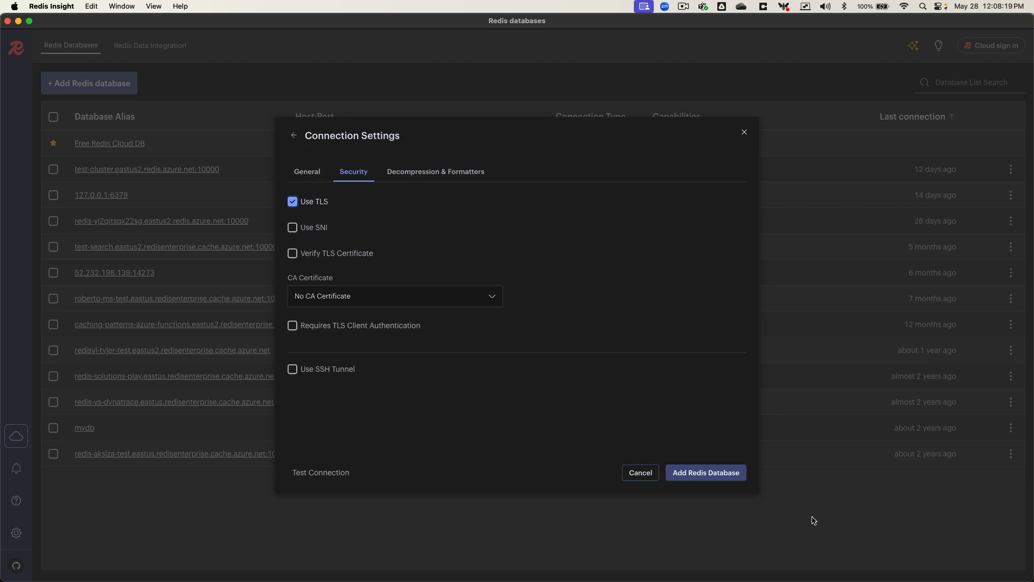
pyautogui.click(723, 479)
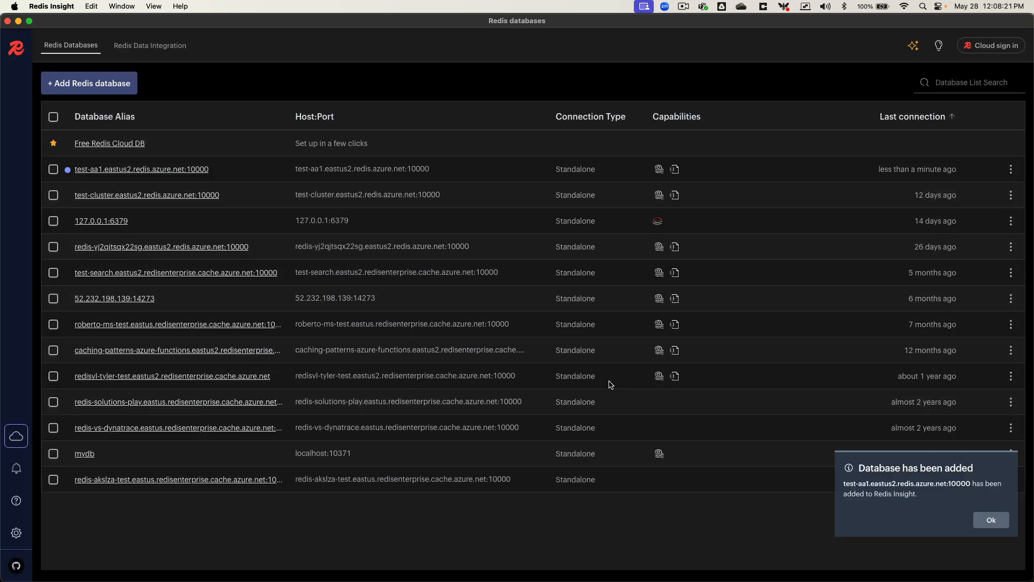
# Open the test-aa1 database to view its empty key browser
pyautogui.click(155, 170)
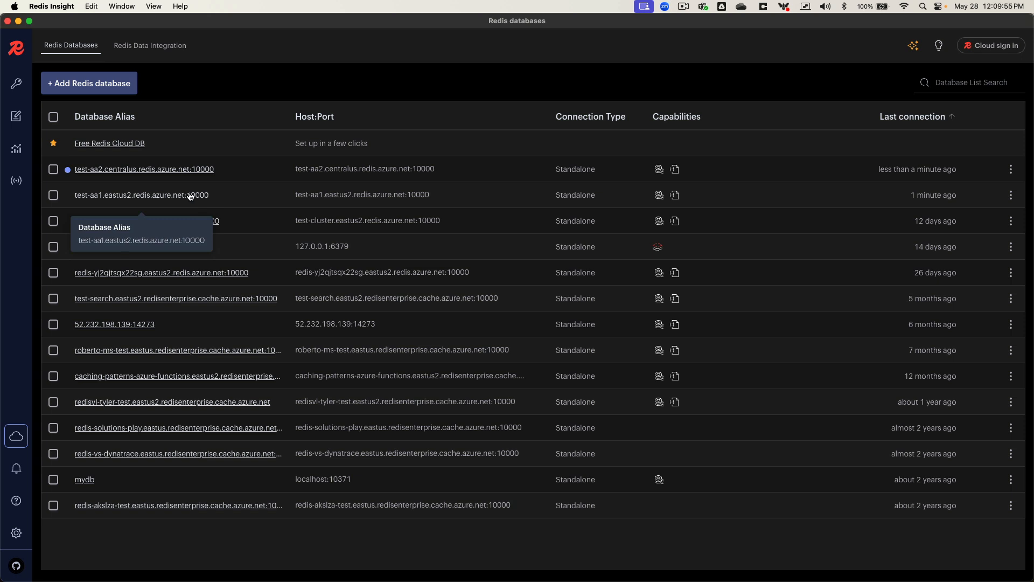
# Run SET test-key test-value in test-aa1's CLI, refresh the keys, and return to Databases
pyautogui.click(113, 201)
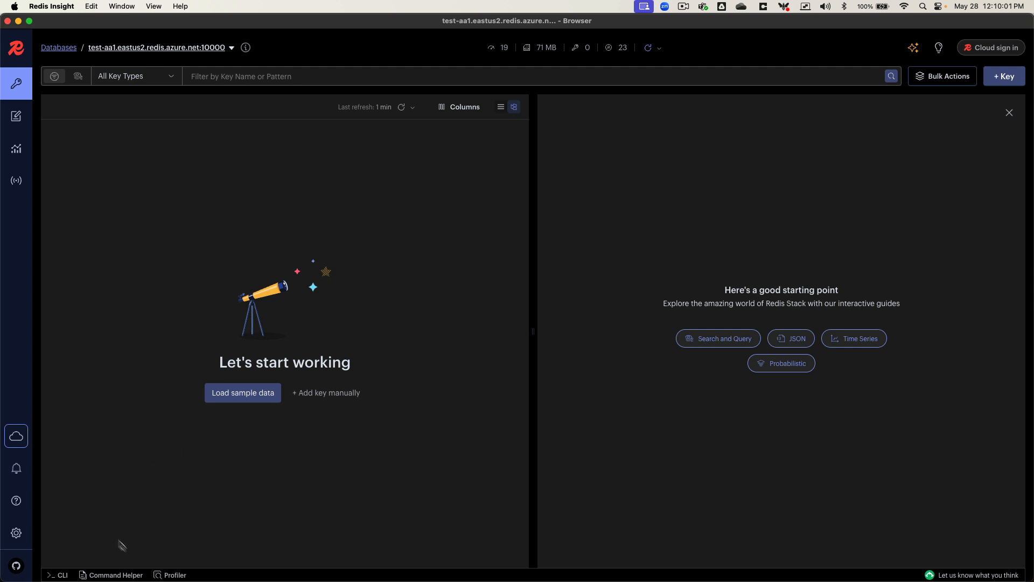
pyautogui.click(58, 574)
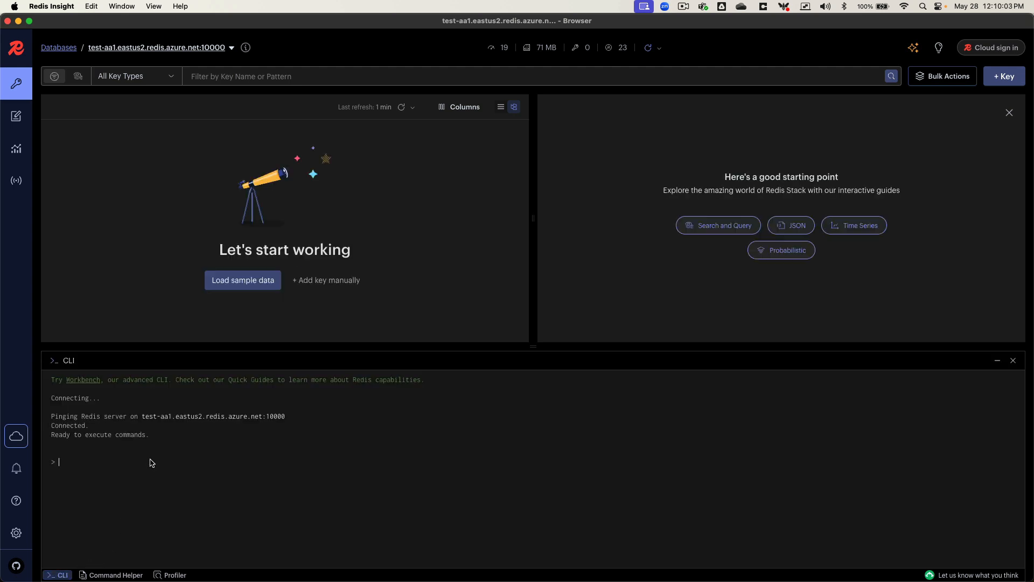
pyautogui.write('SET')
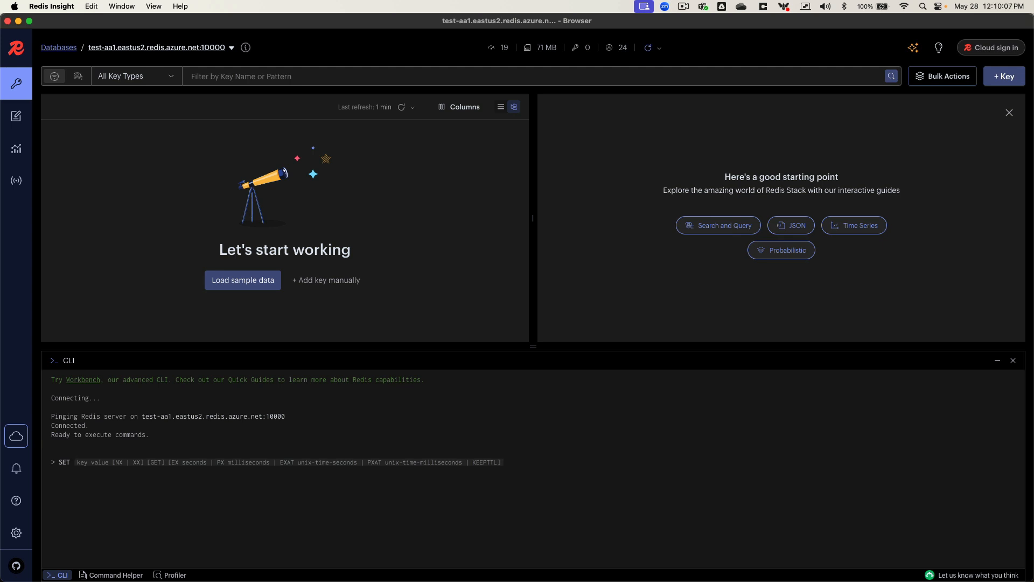
pyautogui.write(' test-key')
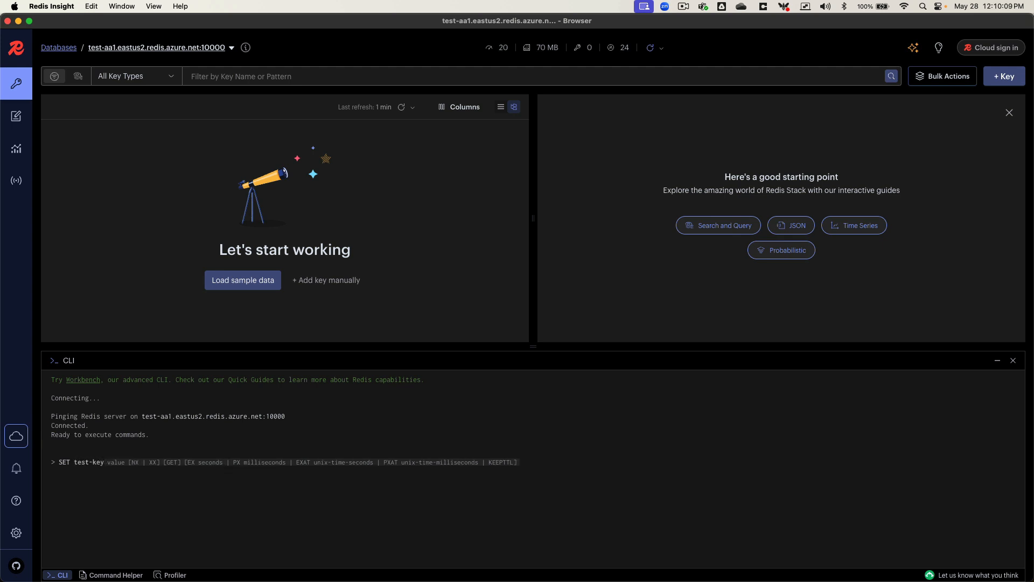
pyautogui.write(' test-value')
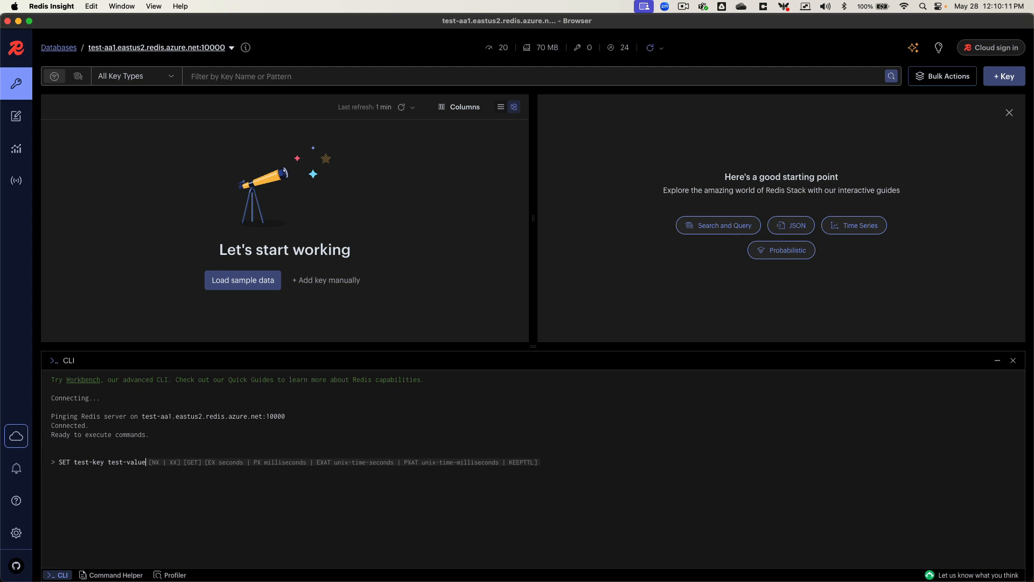
pyautogui.press('Return')
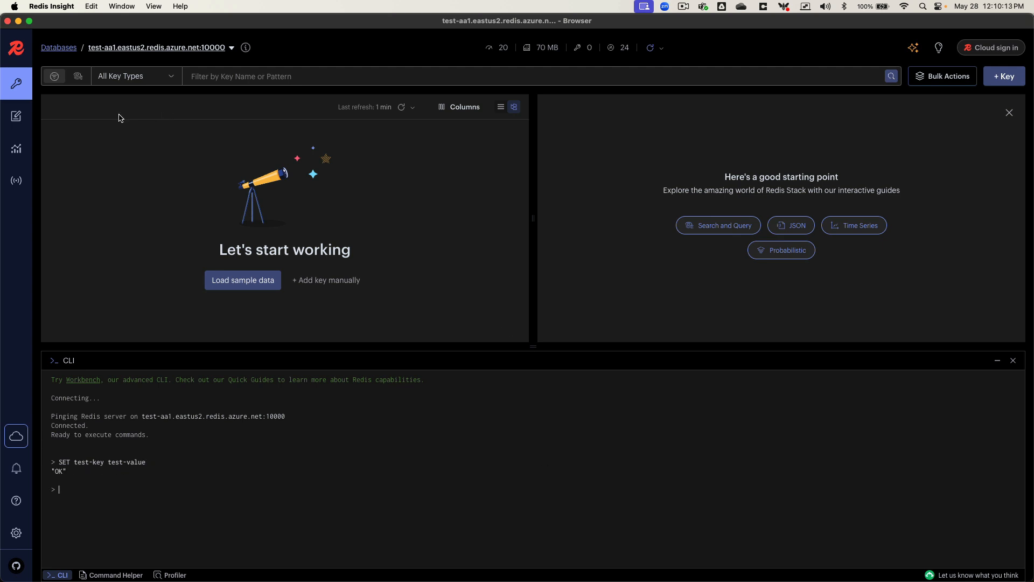
pyautogui.click(401, 107)
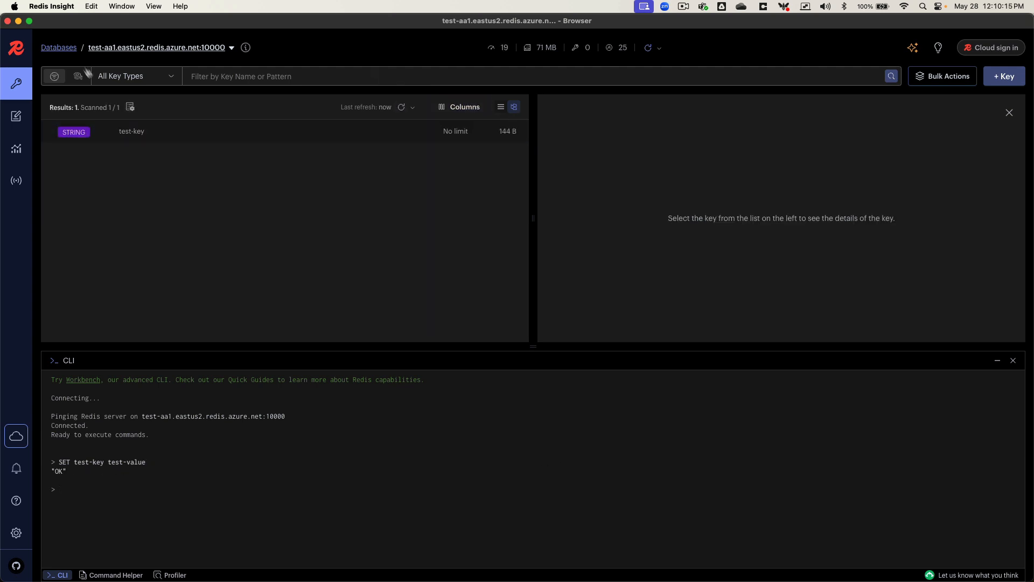
pyautogui.click(58, 48)
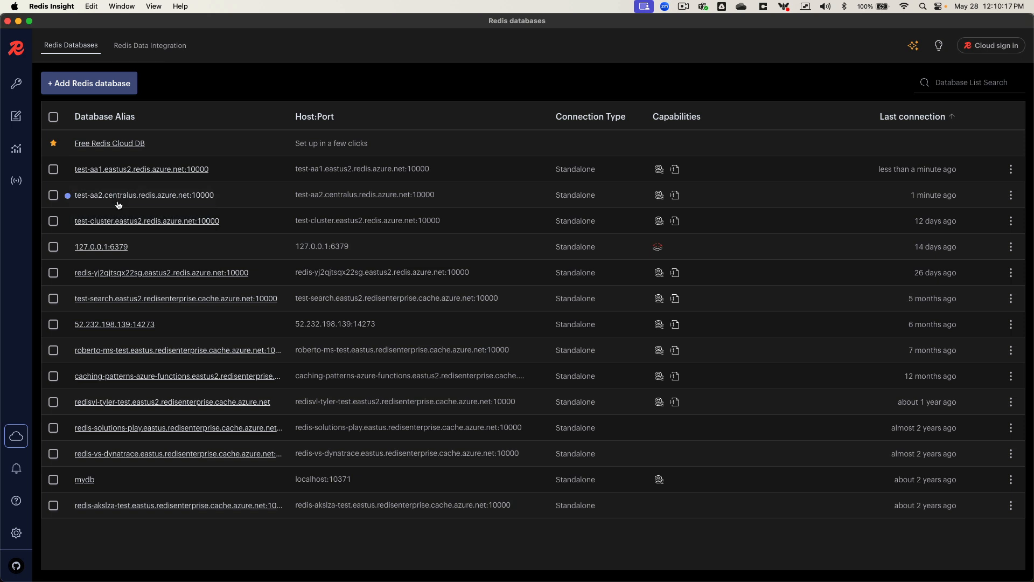
# Open test-aa2 in Redis Insight to confirm test-key has replicated
pyautogui.click(129, 195)
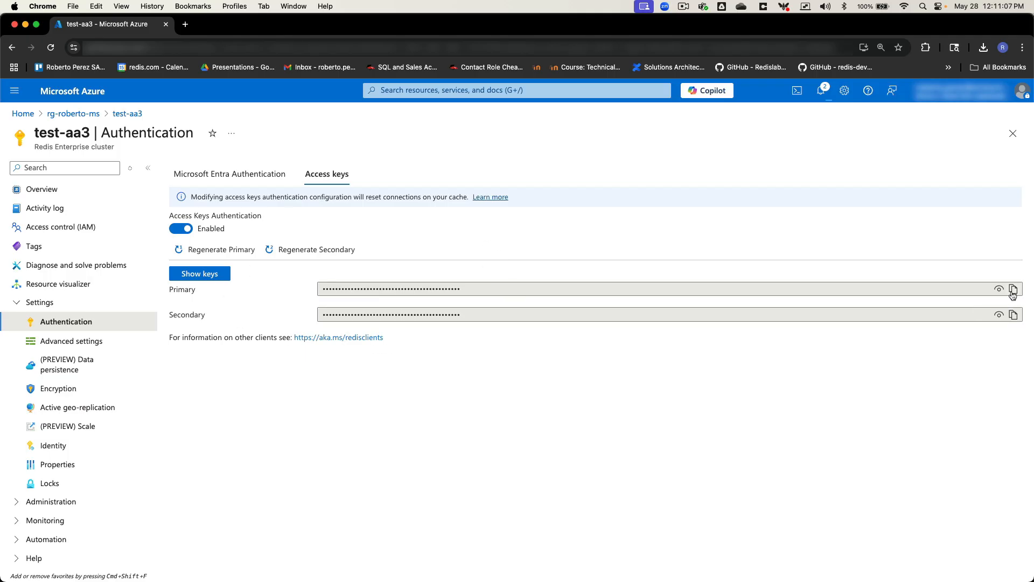
# Copy the test-aa3 primary access key from its Access keys page
pyautogui.click(1012, 291)
# Add test-aa3.westus2:10000 with its access key and TLS, then browse its keys
pyautogui.click(35, 370)
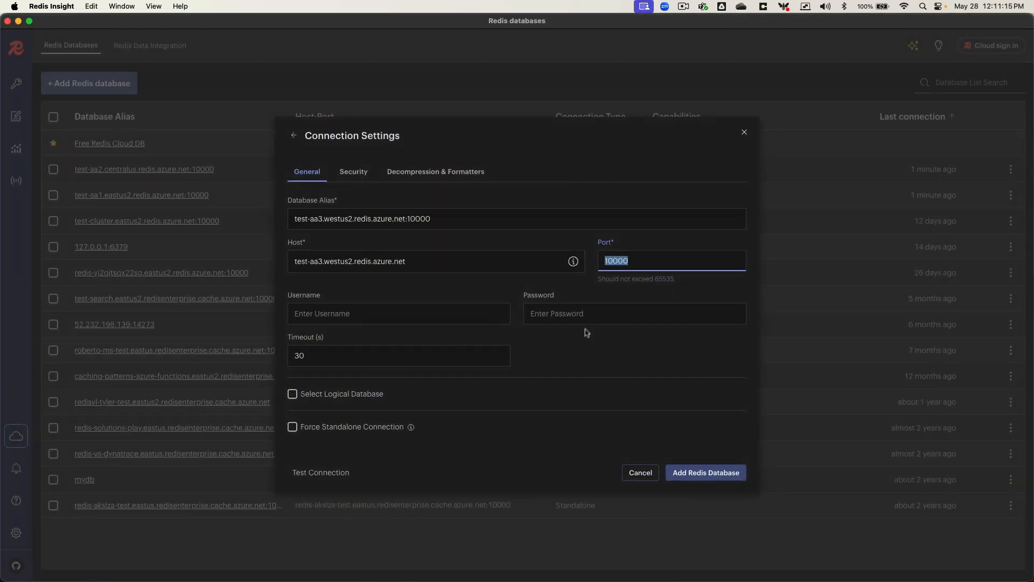
pyautogui.click(587, 318)
pyautogui.press('super+v')
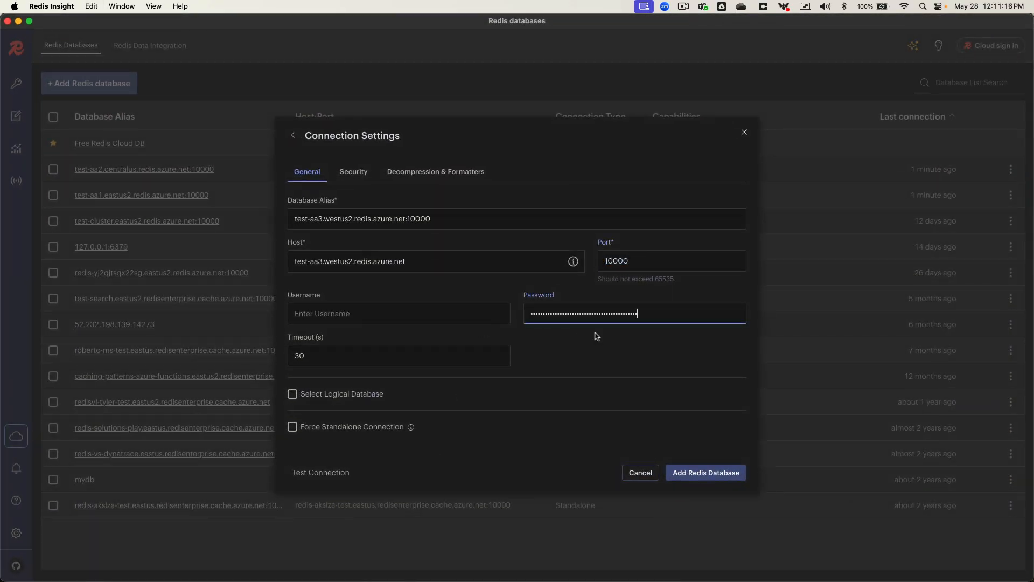
pyautogui.click(354, 172)
pyautogui.click(313, 208)
pyautogui.click(699, 472)
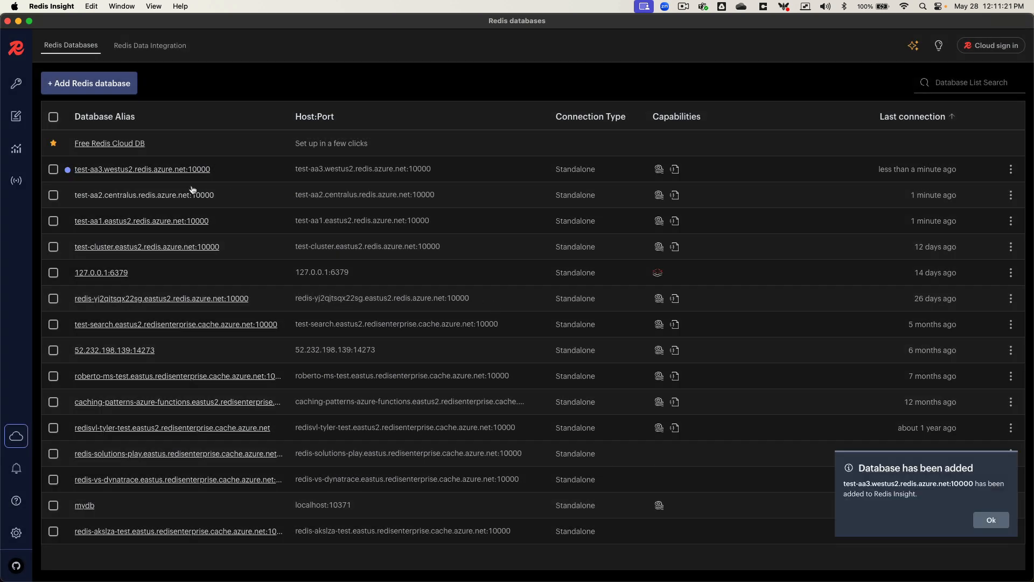
pyautogui.click(151, 171)
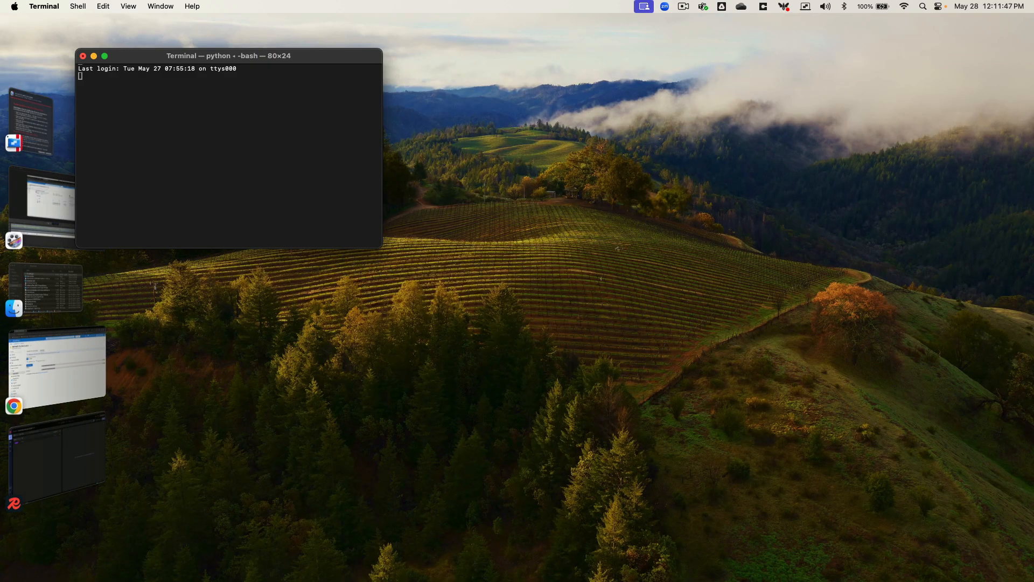
# Open two more Terminal windows, arranging them side by side and below
pyautogui.press('super+n')
pyautogui.moveTo(299, 70); pyautogui.dragTo(564, 56)
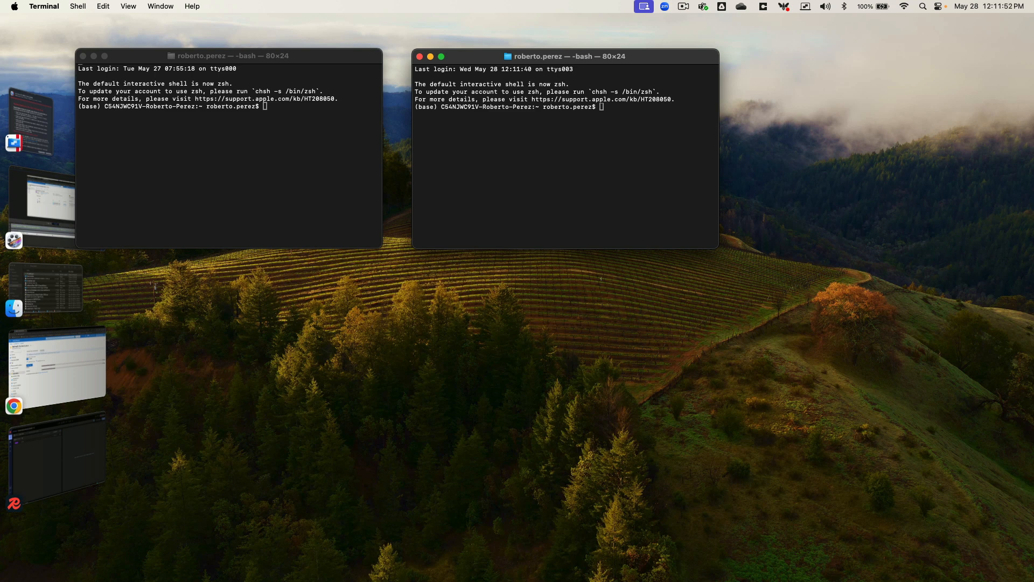
pyautogui.press('super+n')
pyautogui.moveTo(374, 88); pyautogui.dragTo(461, 283)
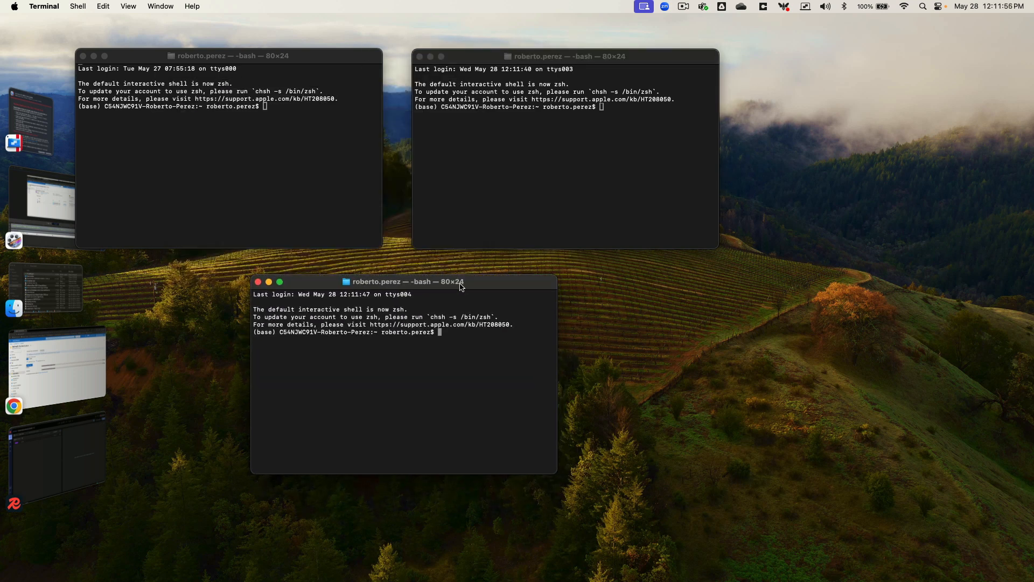
# Connect redis-cli to test-aa3.westus2.redis.azure.net:10000 with --askpass --tls and get PONG from PING
pyautogui.click(335, 176)
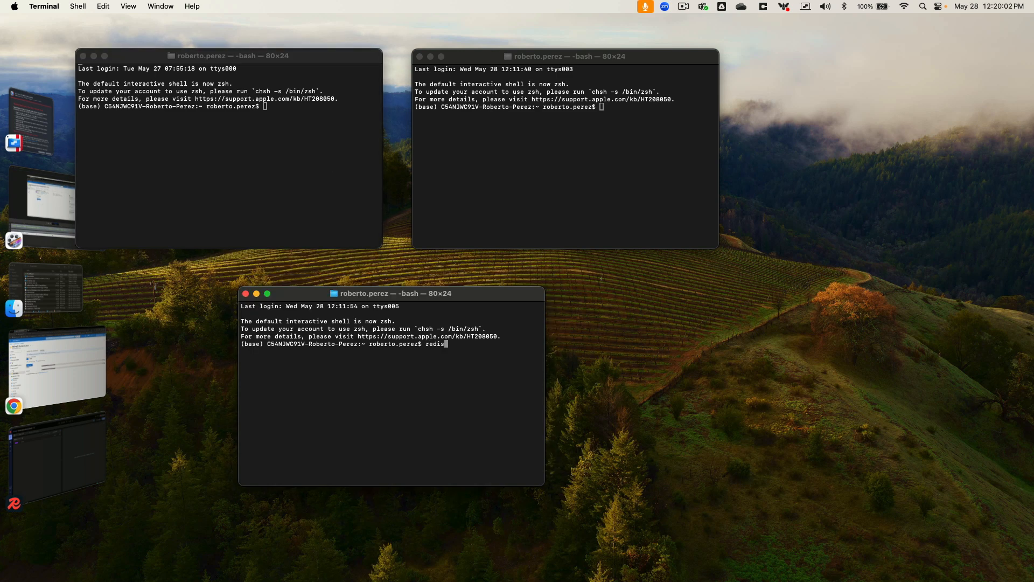
pyautogui.write('-h')
pyautogui.press('super+v')
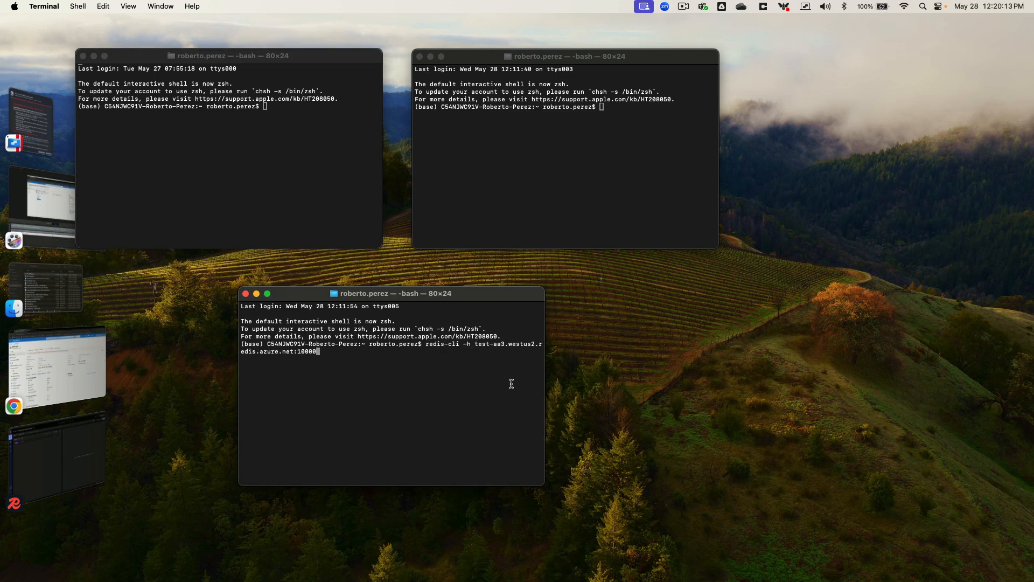
pyautogui.press('BackSpace')
pyautogui.press('BackSpace')
pyautogui.press('BackSpace')
pyautogui.press('BackSpace')
pyautogui.press('BackSpace')
pyautogui.write('-p 10000')
pyautogui.press('super+v')
pyautogui.press('Return')
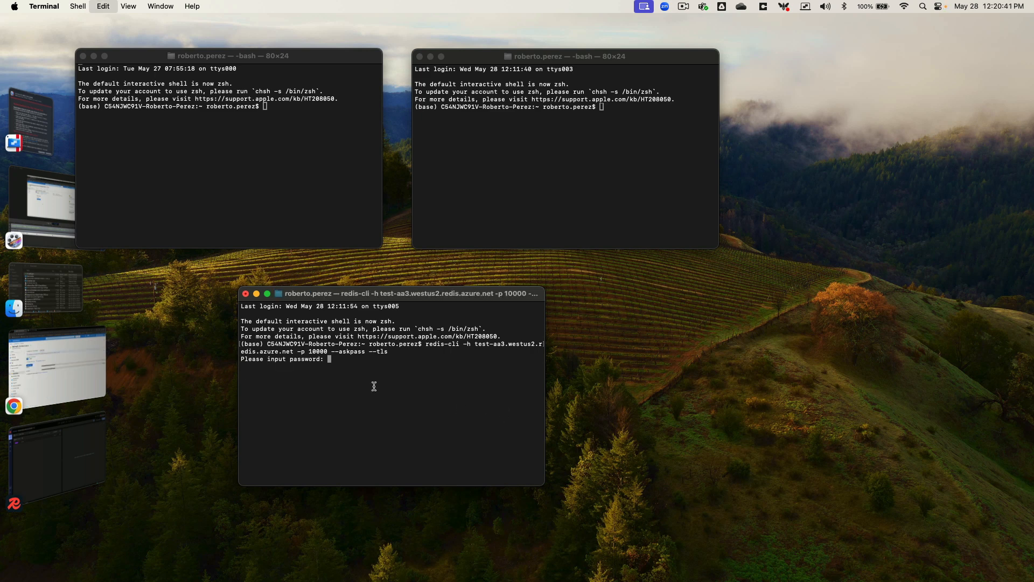
pyautogui.press('super+v')
pyautogui.press('Return')
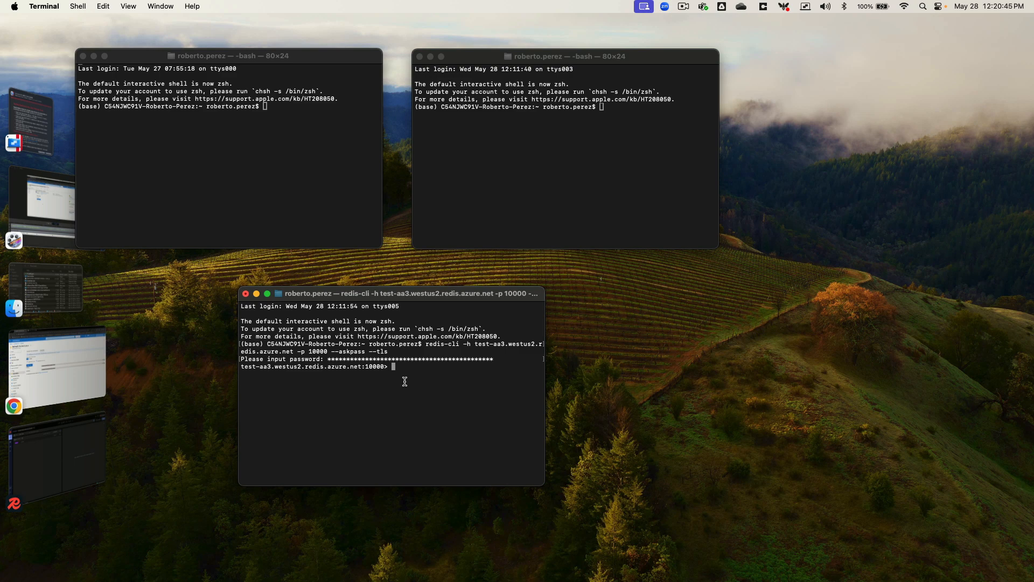
pyautogui.write('PING')
pyautogui.press('Return')
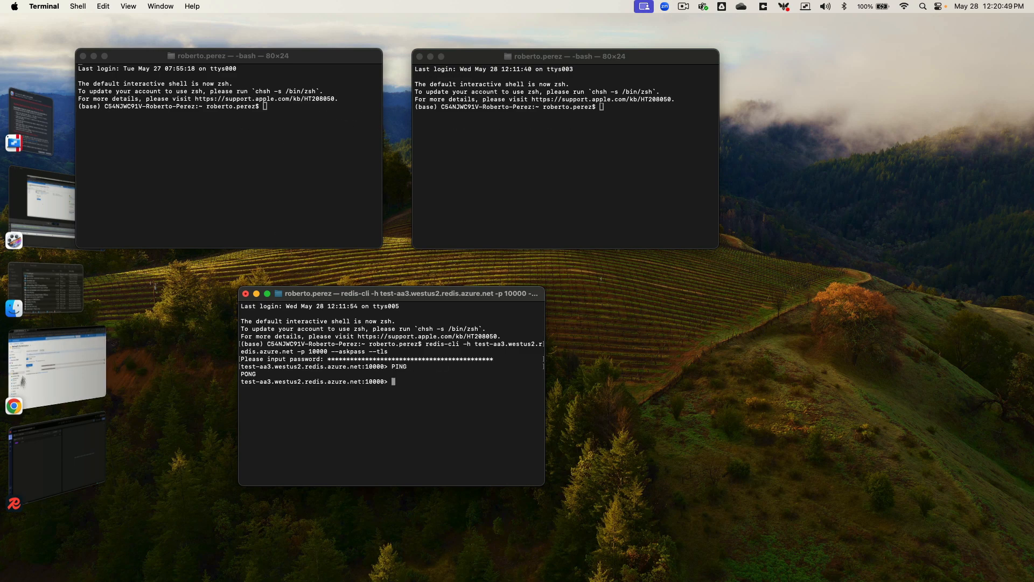
# Connect the top-left window's redis-cli to test-aa1.eastus2 on port 10000 with --askpass --tls
pyautogui.click(22, 381)
pyautogui.click(265, 101)
pyautogui.write('redis-cli -h')
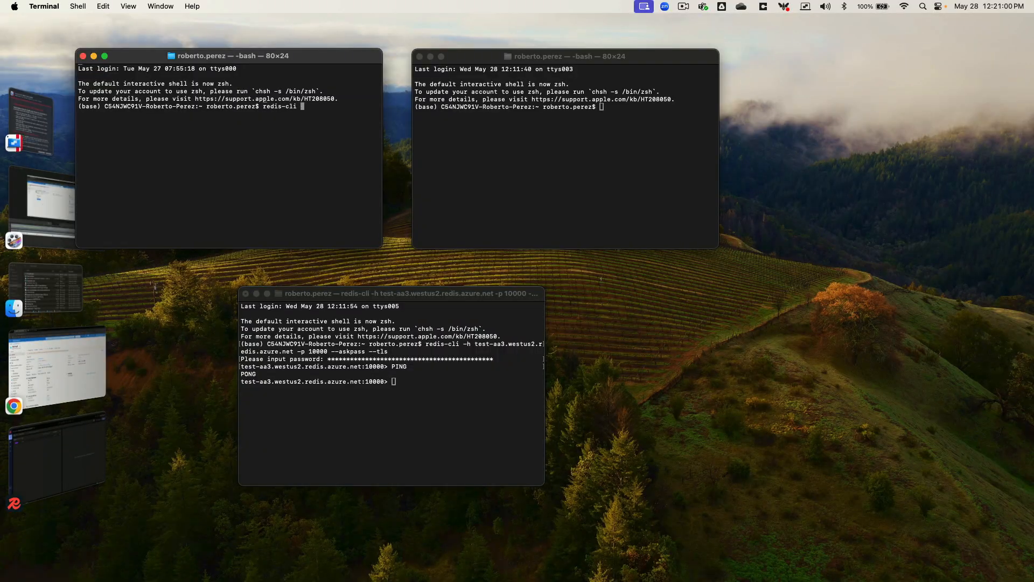
pyautogui.press('super+v')
pyautogui.press('BackSpace')
pyautogui.press('BackSpace')
pyautogui.press('BackSpace')
pyautogui.press('BackSpace')
pyautogui.press('BackSpace')
pyautogui.press('BackSpace')
pyautogui.write('-p 10000 --askpass --tls')
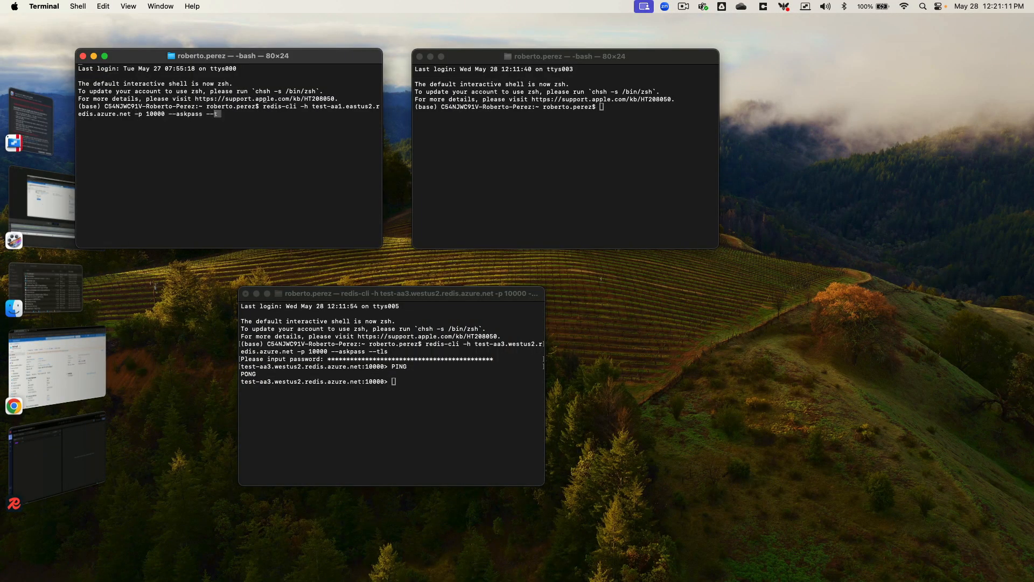
pyautogui.press('Return')
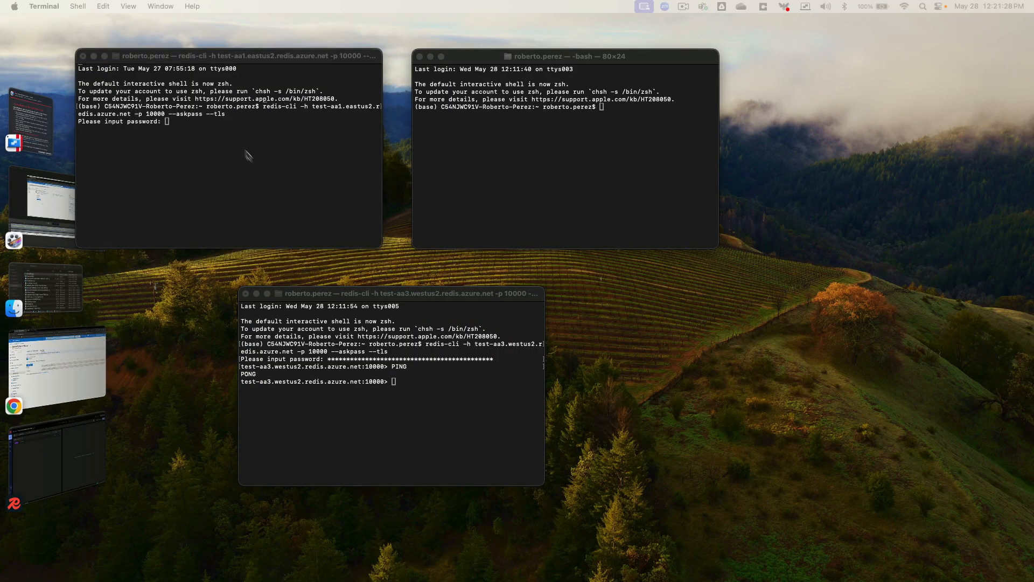
pyautogui.press('super+v')
pyautogui.press('Return')
# Connect the top-right window's redis-cli to test-aa2.centralus on port 10000 with --askpass --tls
pyautogui.click(523, 169)
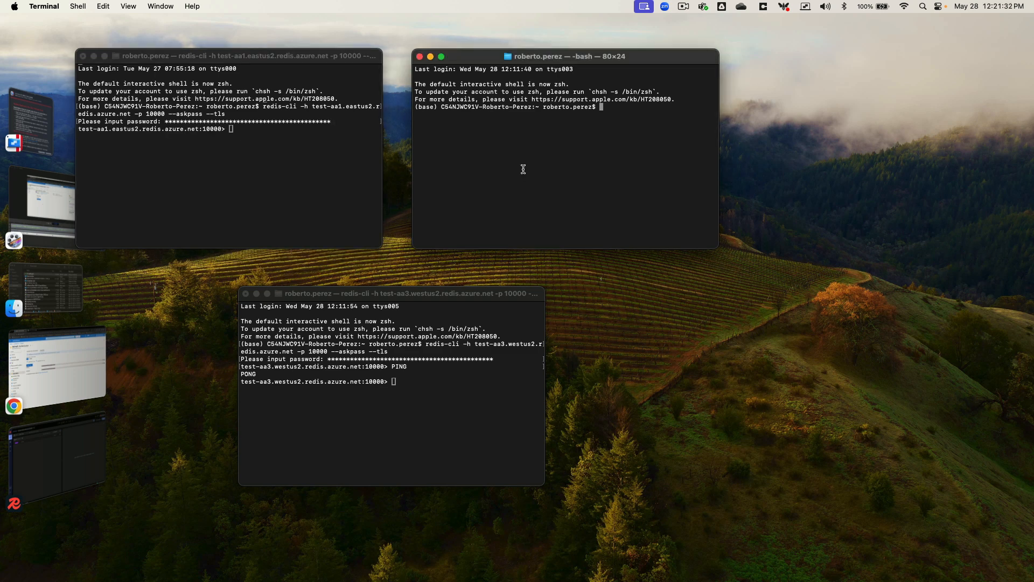
pyautogui.write('redis-cli -h')
pyautogui.press('super+v')
pyautogui.press('BackSpace')
pyautogui.press('BackSpace')
pyautogui.press('BackSpace')
pyautogui.press('BackSpace')
pyautogui.press('BackSpace')
pyautogui.press('BackSpace')
pyautogui.write('-p 10000')
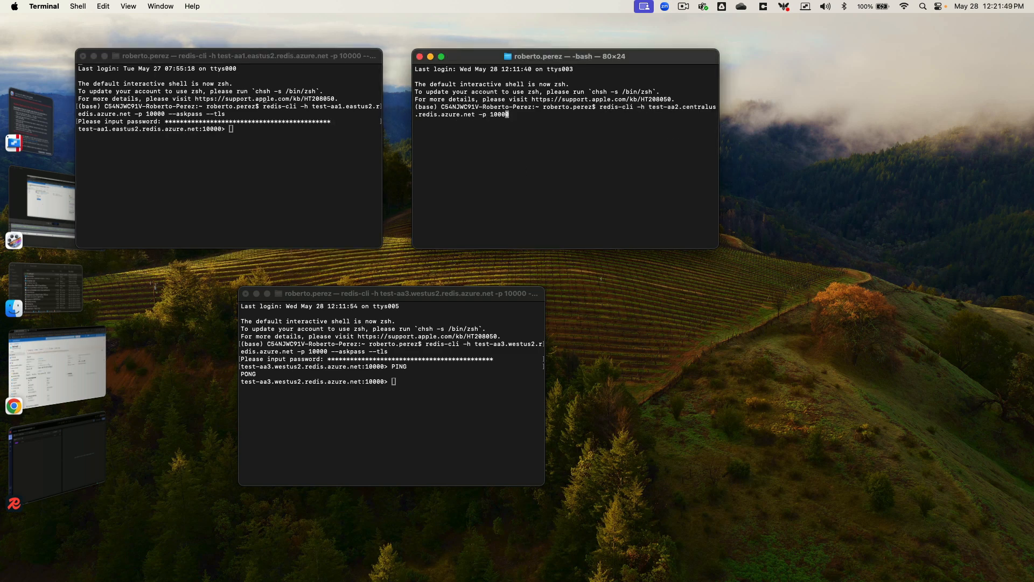
pyautogui.write(' -askpass --tls')
pyautogui.press('Left')
pyautogui.press('Left')
pyautogui.press('Left')
pyautogui.press('Left')
pyautogui.press('Left')
pyautogui.press('Left')
pyautogui.press('Left')
pyautogui.press('Left')
pyautogui.press('Left')
pyautogui.press('Left')
pyautogui.press('Left')
pyautogui.press('Left')
pyautogui.write('-')
pyautogui.press('Return')
pyautogui.press('super+v')
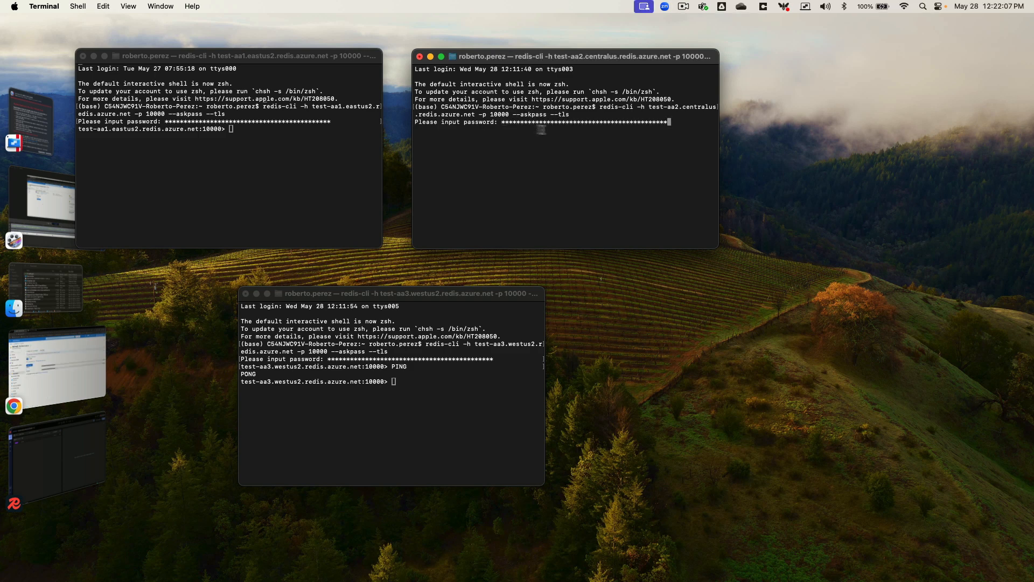
pyautogui.press('Return')
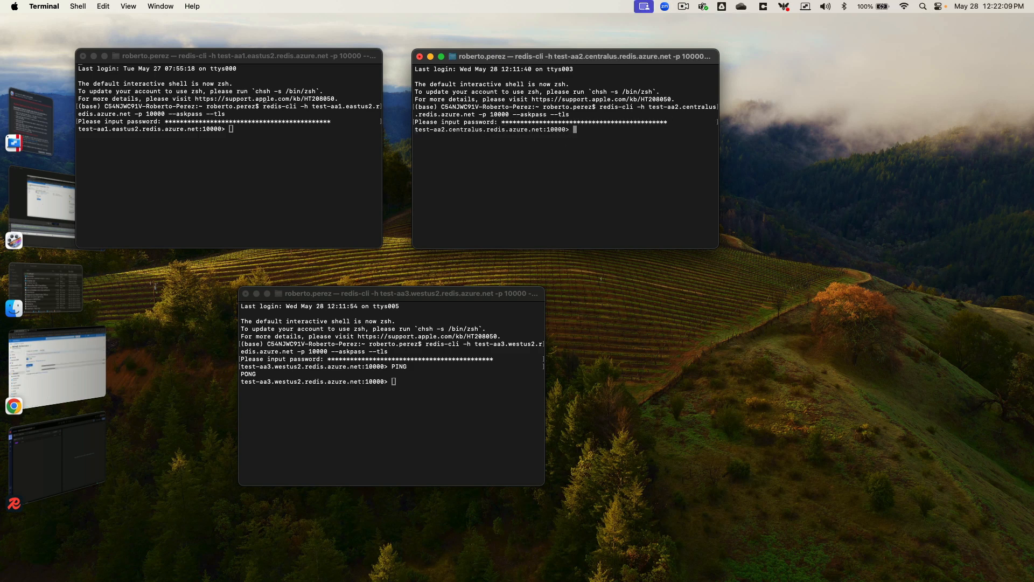
pyautogui.click(289, 144)
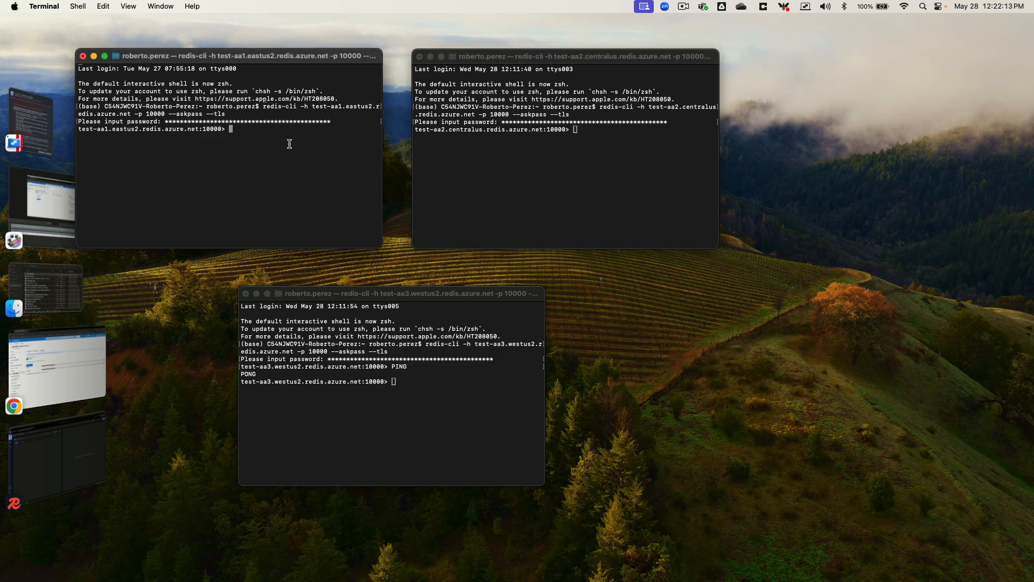
# SET test-key2 test-value2 on test-aa1, then GET test-key2 on test-aa2 and test-aa3, returning test-value2
pyautogui.write('SET test-key2 test-value2')
pyautogui.click(601, 132)
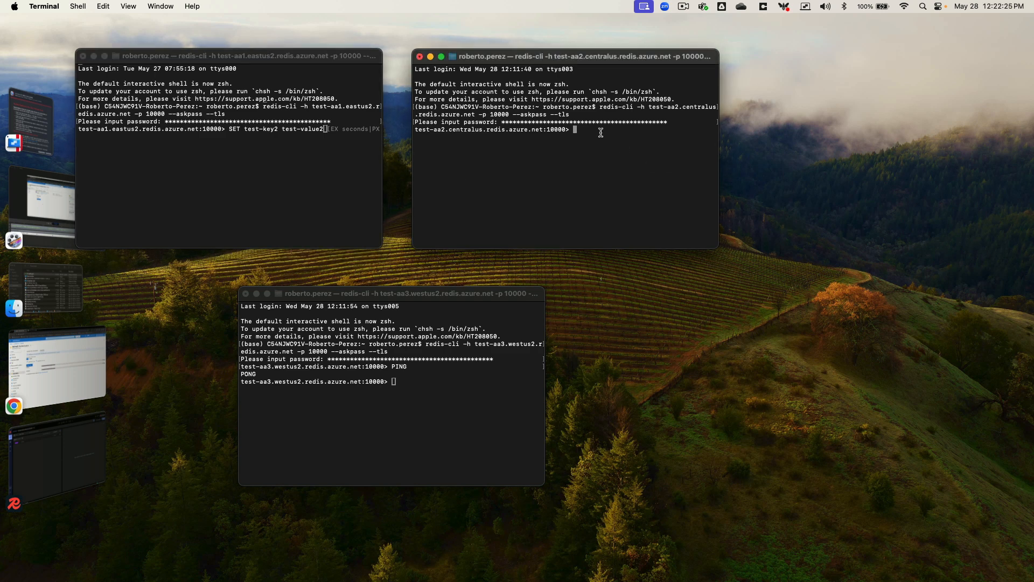
pyautogui.write('GET test-key2')
pyautogui.click(467, 397)
pyautogui.write('GET ')
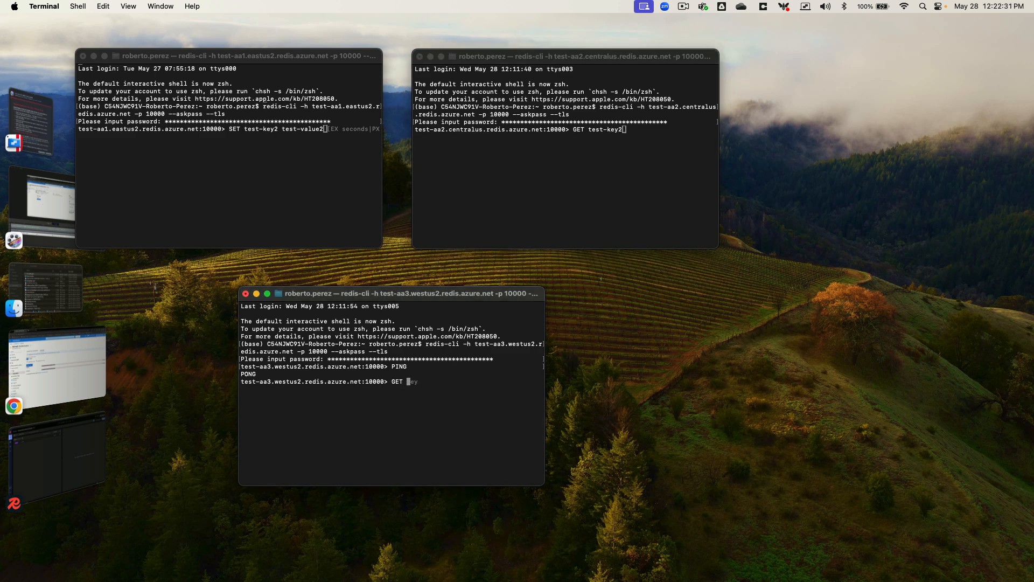
pyautogui.write('test-key2')
pyautogui.click(320, 156)
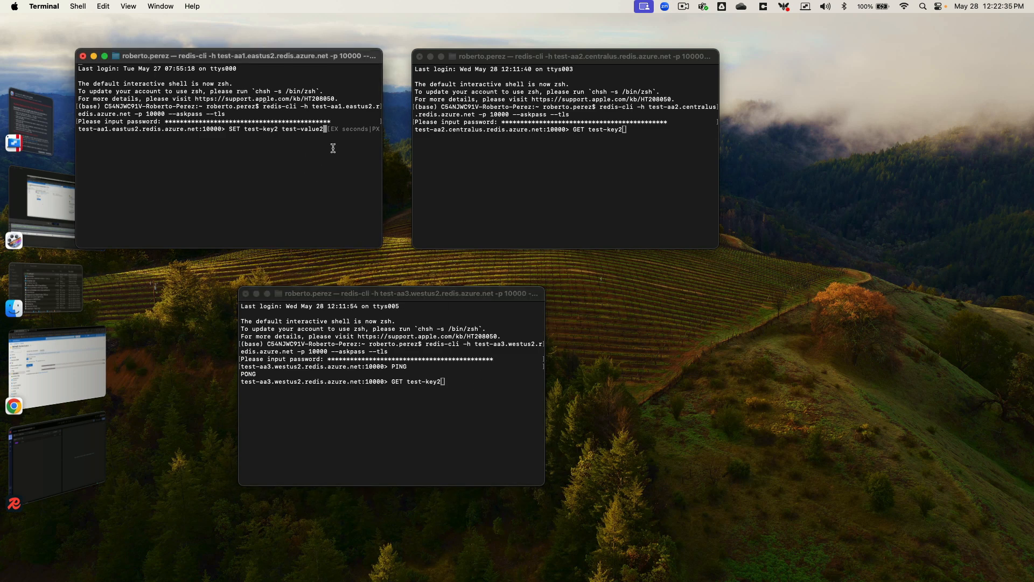
pyautogui.press('Return')
pyautogui.click(661, 140)
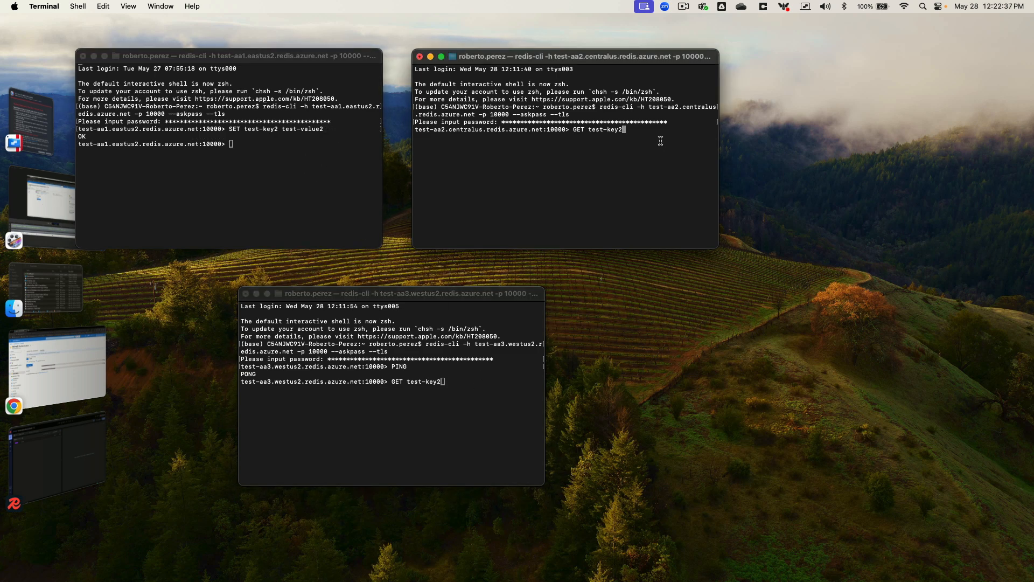
pyautogui.press('Return')
pyautogui.click(437, 391)
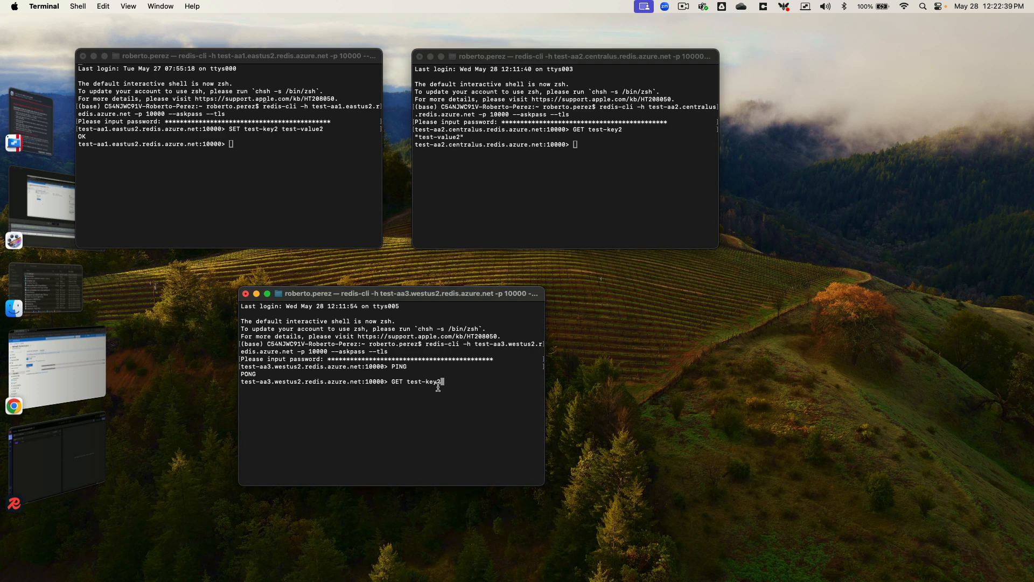
pyautogui.press('Return')
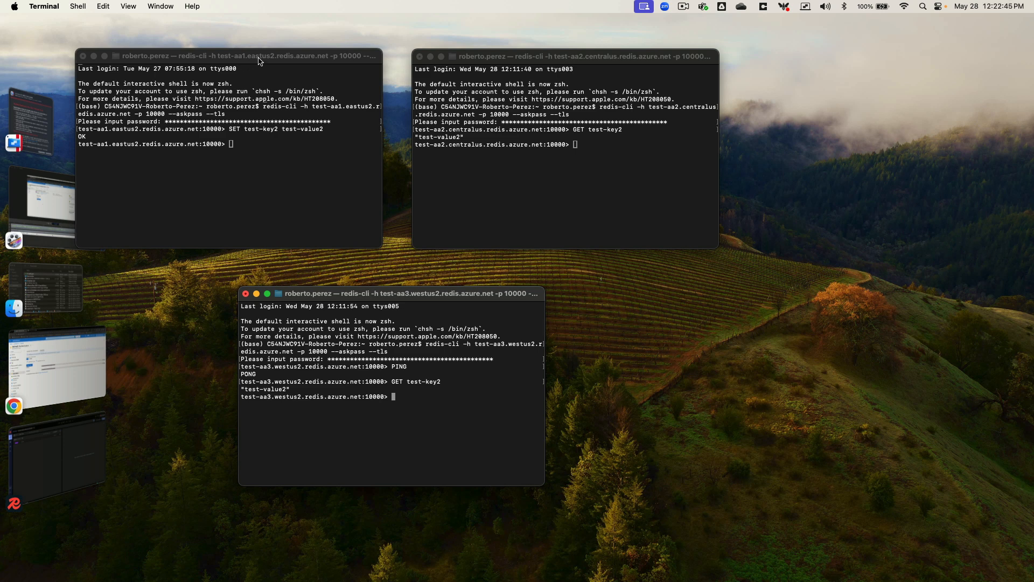
pyautogui.click(486, 146)
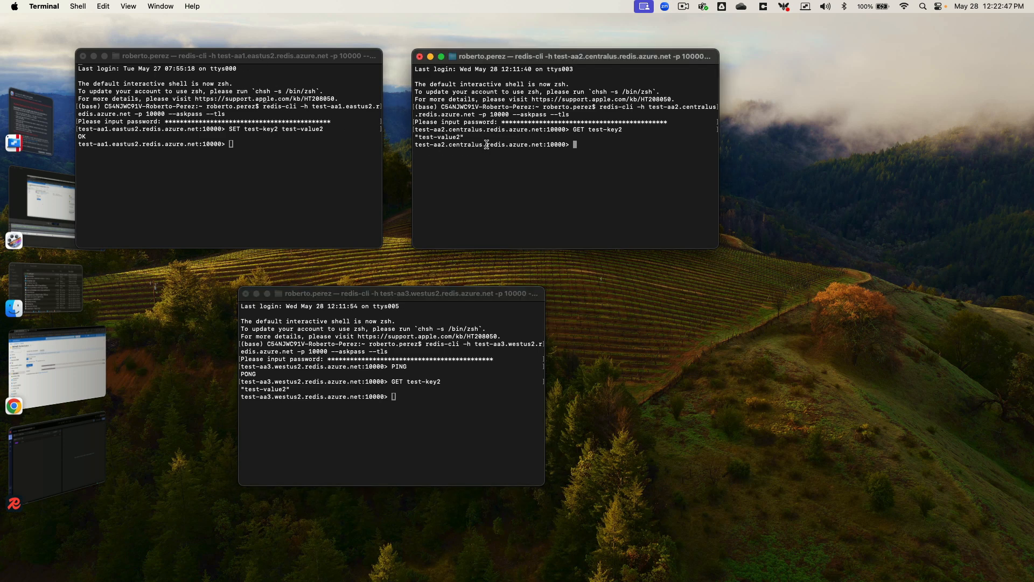